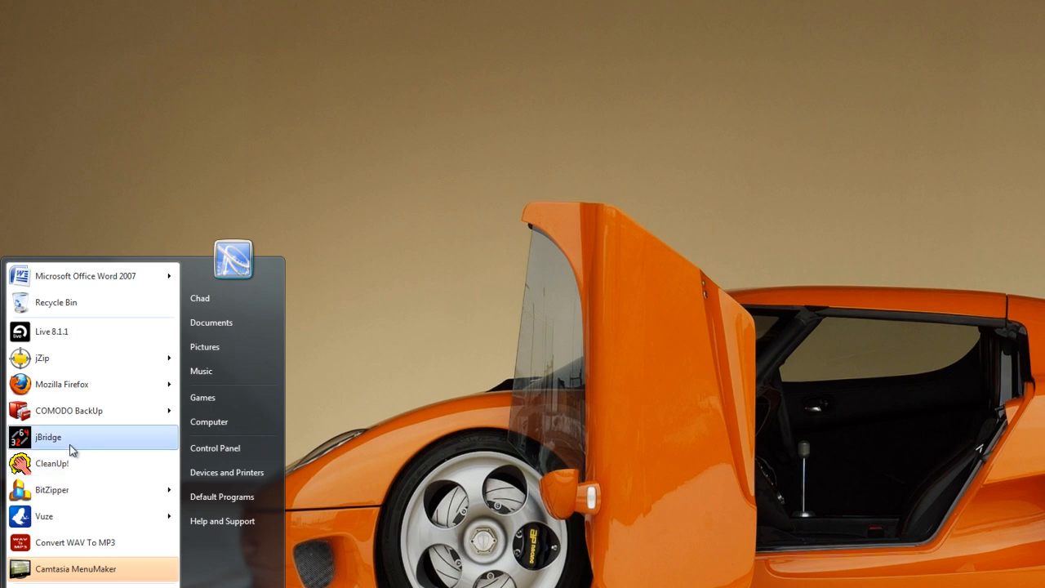
Step: Launch jBridger, choose the x86 (32bit) host and the option to create bridging files inside a directory you specify
click(64, 441)
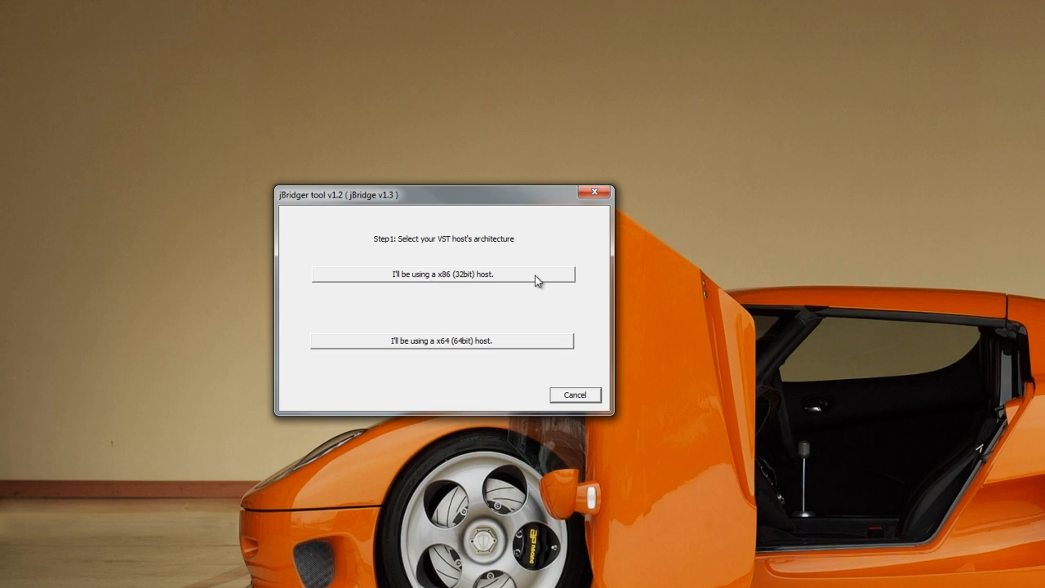
click(425, 277)
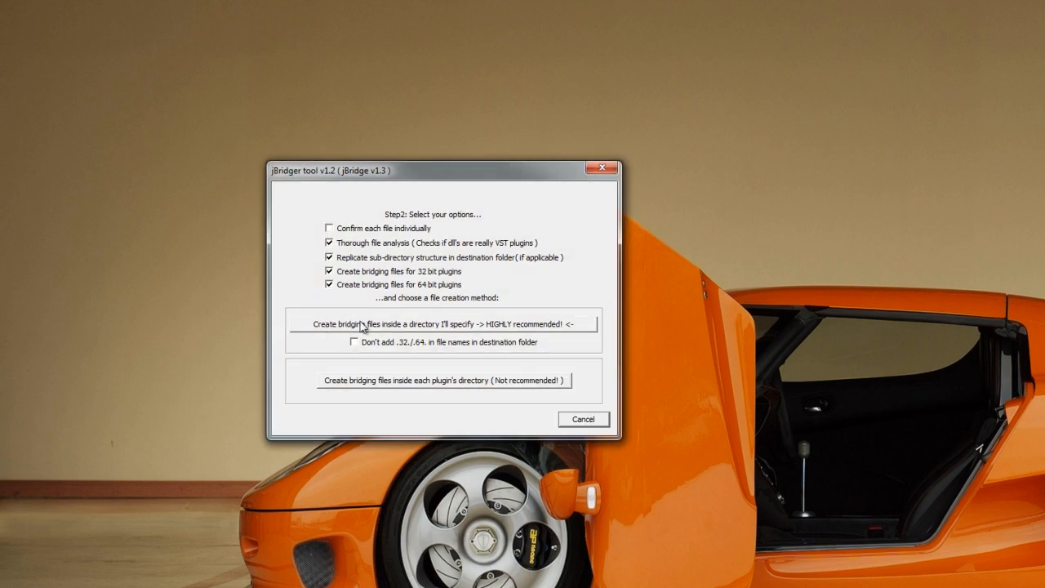
click(425, 327)
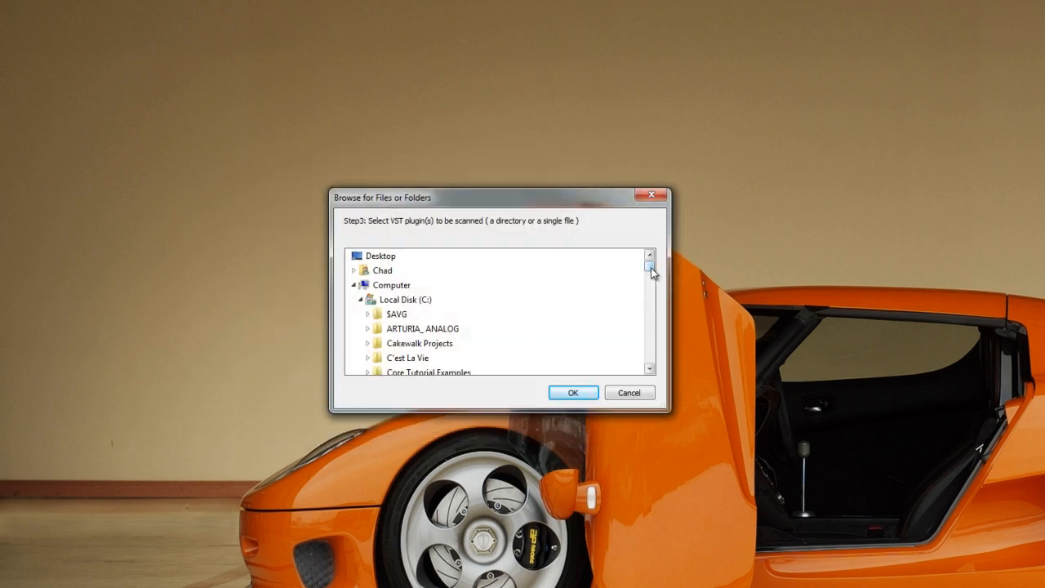
Step: Browse the VstPlugins folder on Local Disk (C:) in the plugin scan dialog, then cancel it
drag(650, 272, 650, 272)
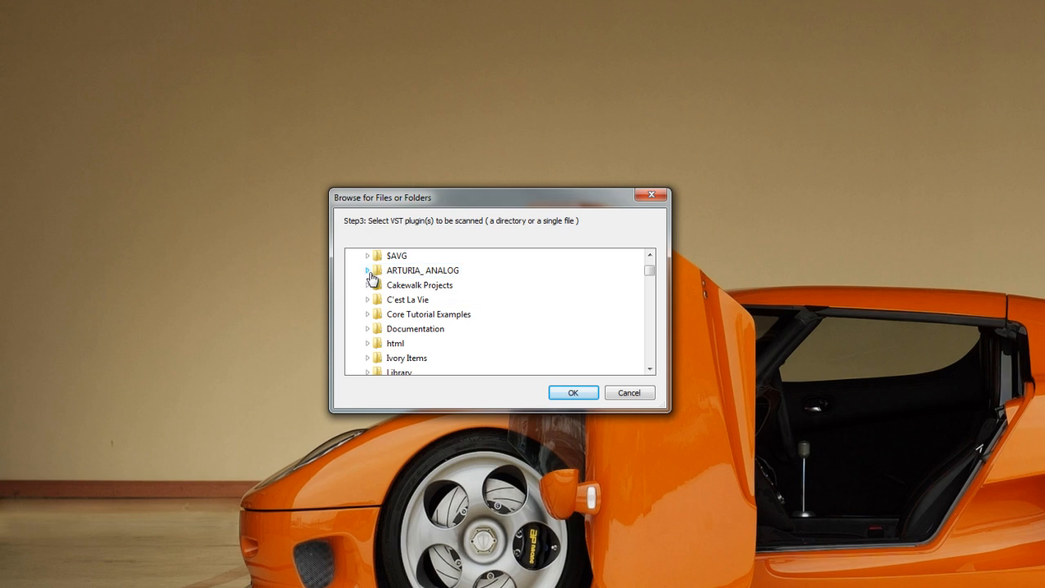
drag(650, 274, 653, 283)
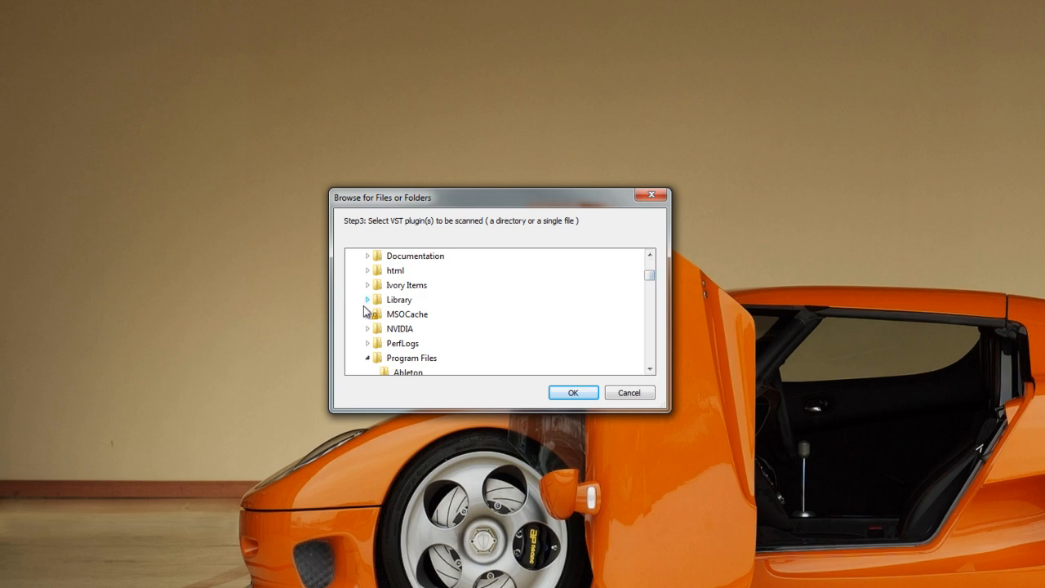
mouse_move(652, 279)
mouse_down()
mouse_move(652, 331)
mouse_move(648, 267)
mouse_move(648, 282)
mouse_up()
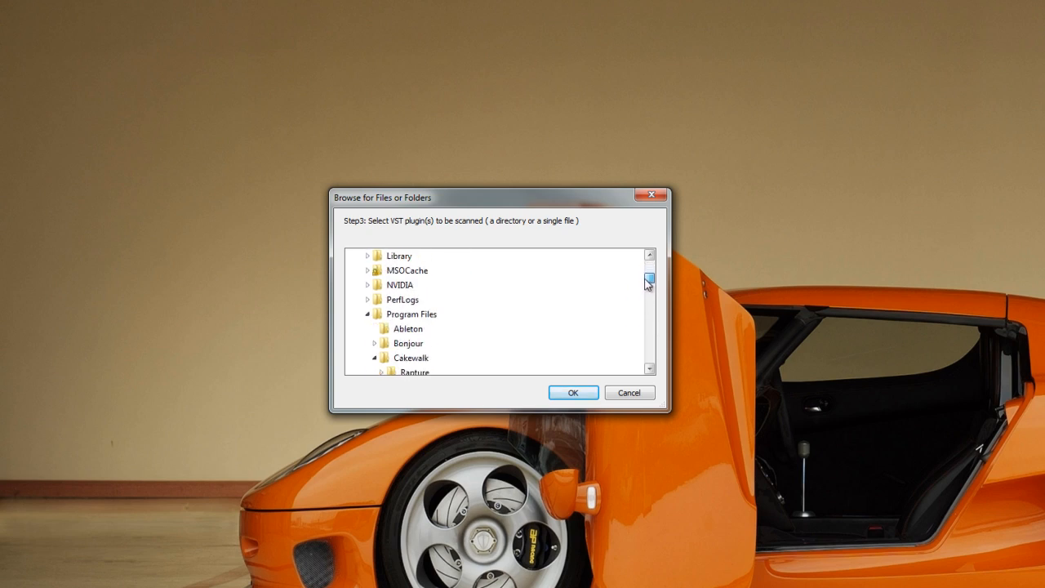
click(368, 315)
scroll(426, 336, down, 3)
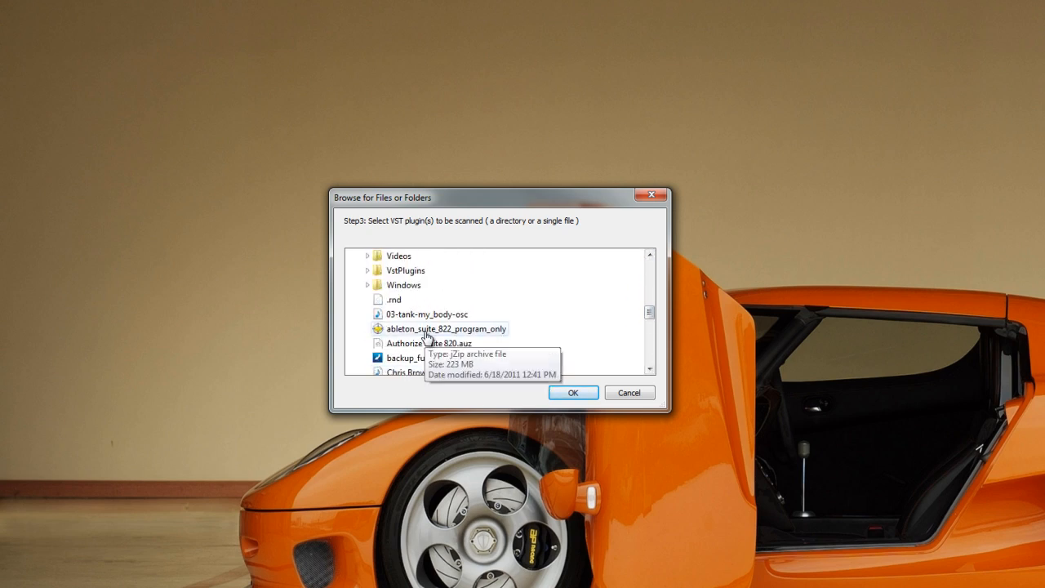
click(365, 272)
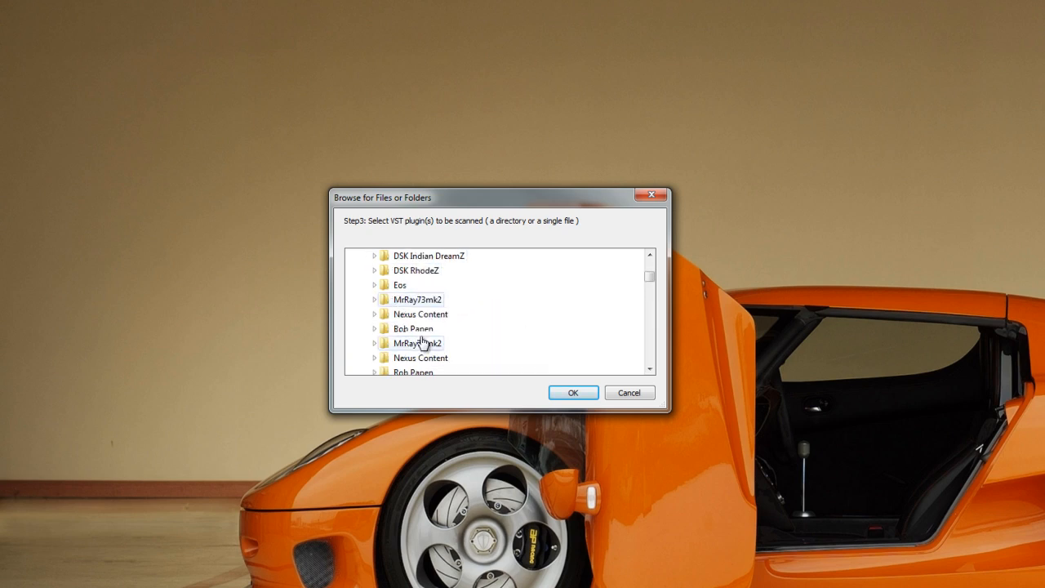
scroll(425, 341, down, 5)
scroll(425, 340, down, 8)
scroll(424, 340, up, 4)
scroll(424, 340, down, 2)
scroll(426, 339, down, 12)
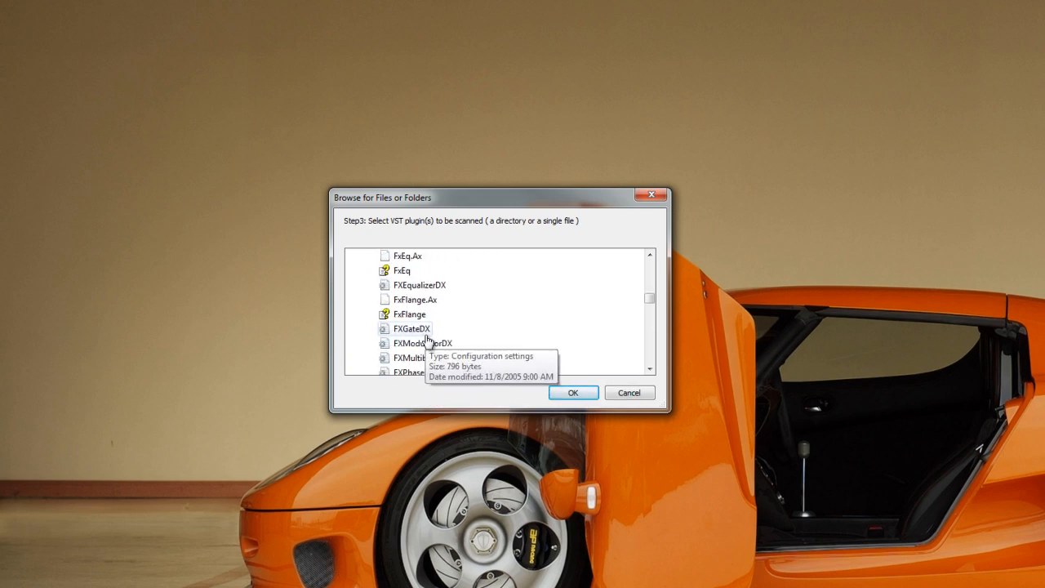
scroll(426, 340, up, 8)
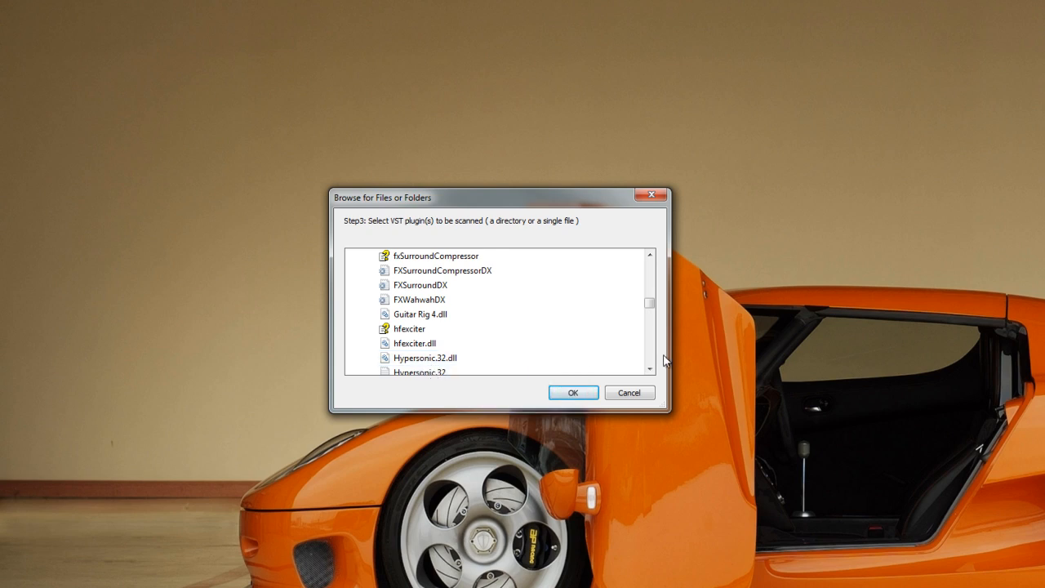
click(650, 369)
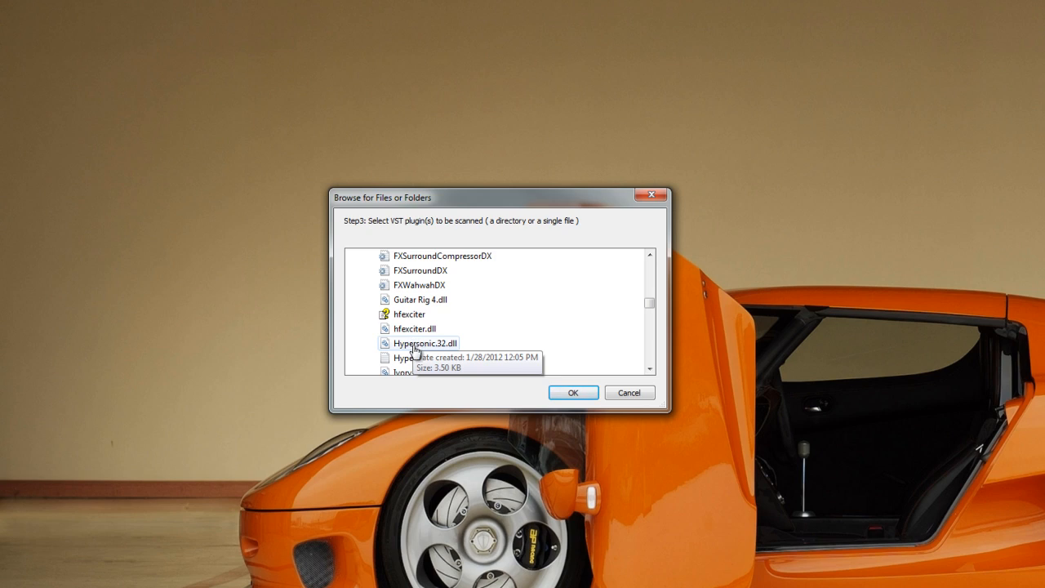
click(622, 393)
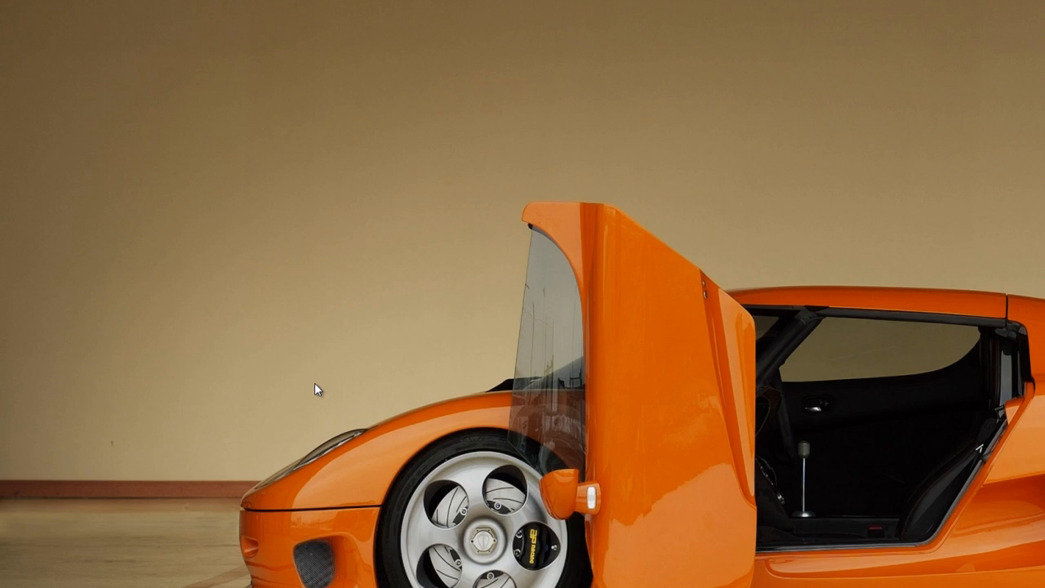
Step: Open the VstPlugins folder on Local Disk (C:) in the file explorer to view its plugins, then close it
key(super)
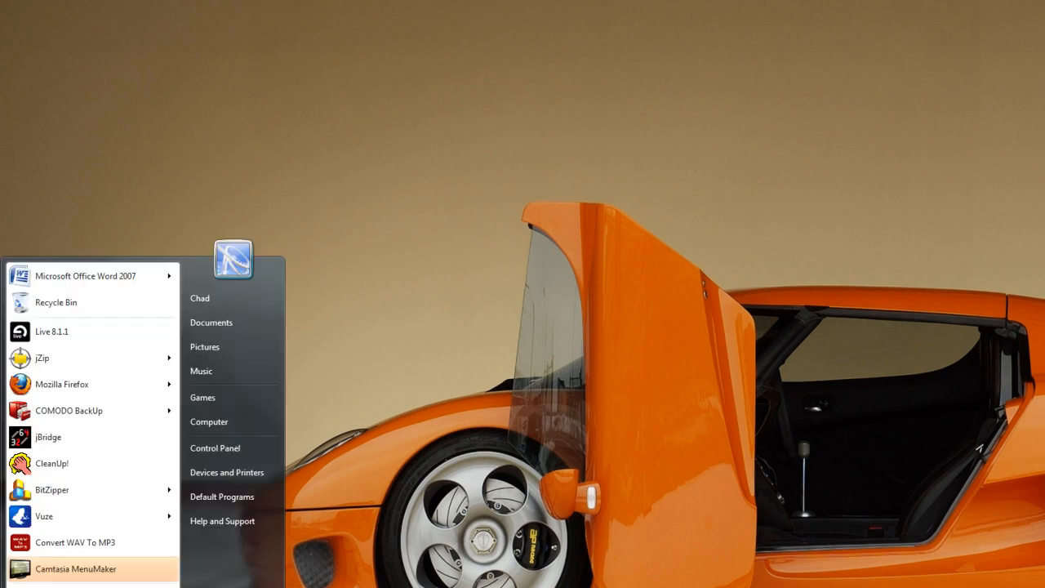
click(228, 426)
double_click(314, 147)
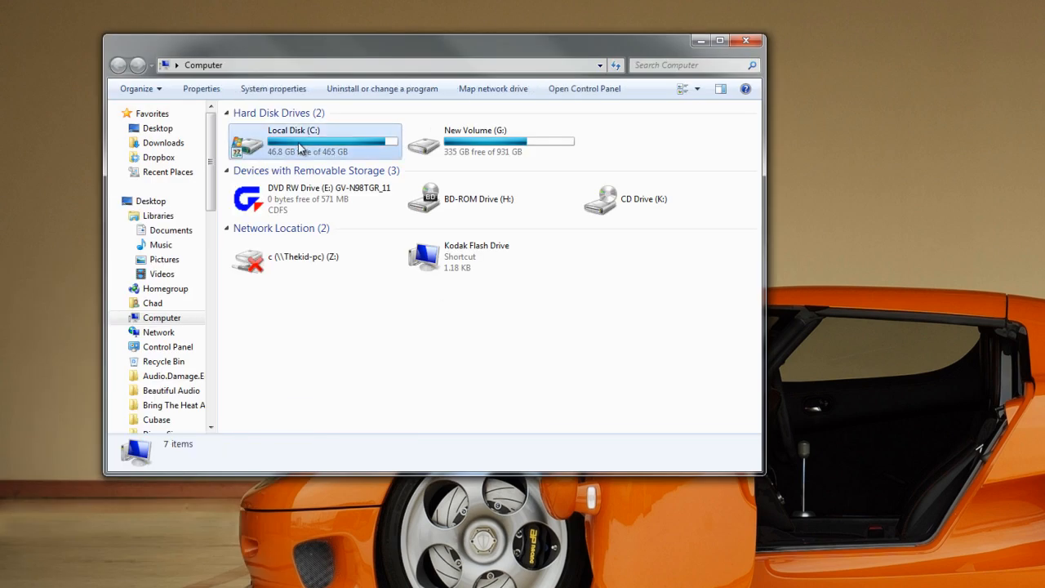
scroll(310, 318, down, 5)
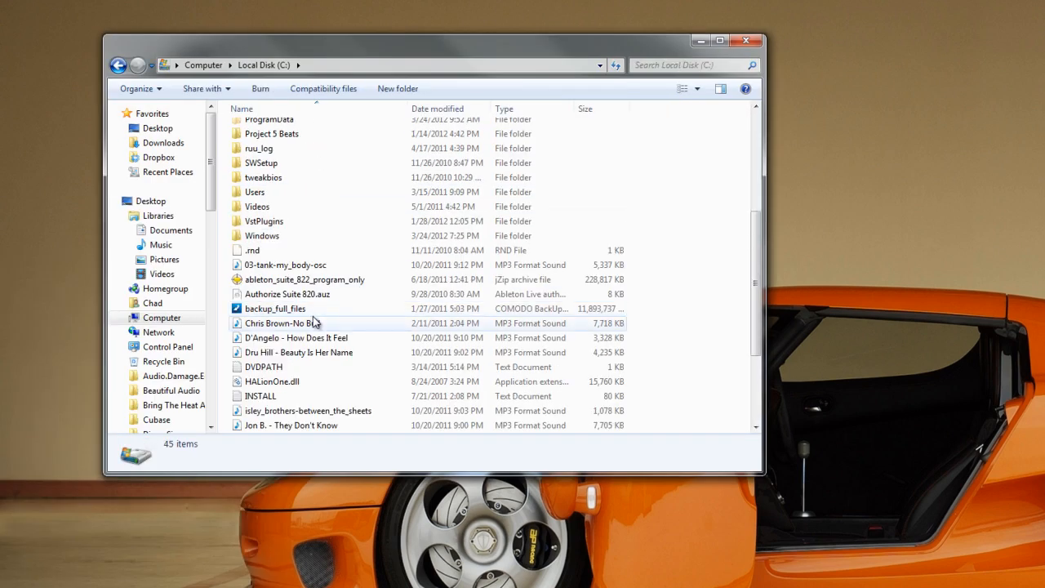
double_click(263, 224)
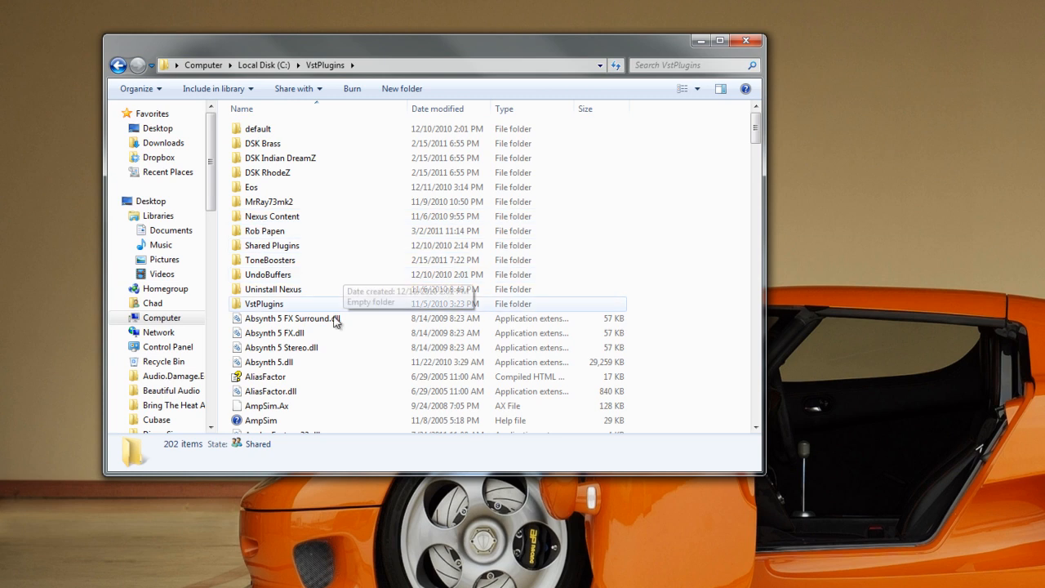
click(745, 40)
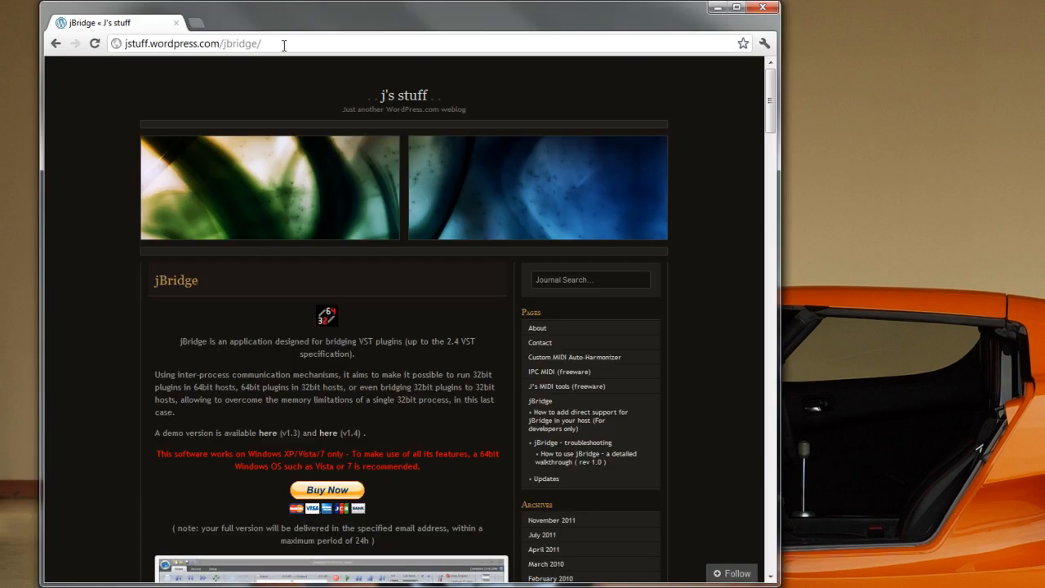
Step: Open the jBridge page at jstuff.wordpress.com/jbridge/ in the browser, then minimize the browser
drag(284, 46, 181, 47)
click(281, 45)
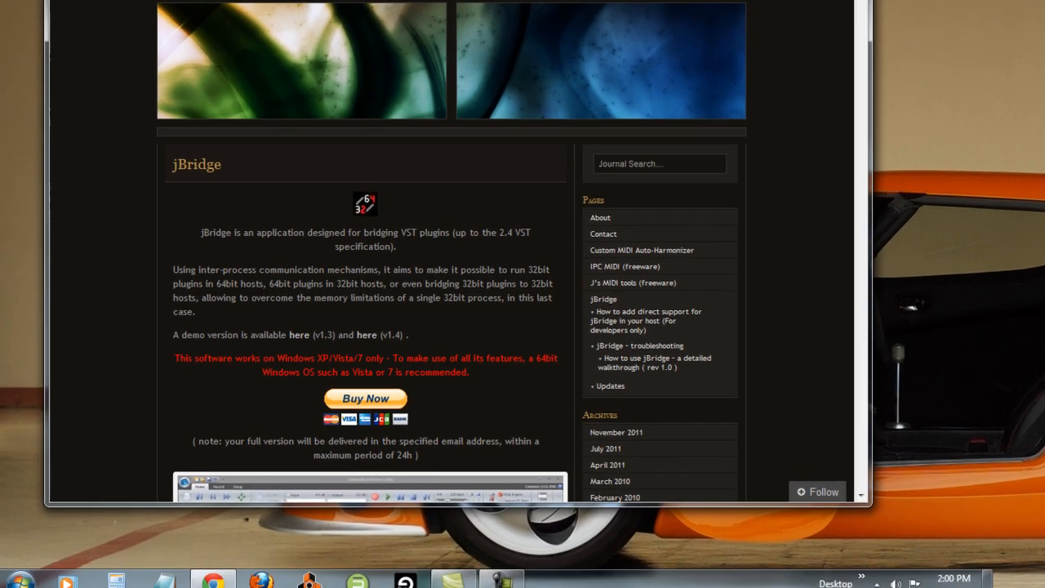
click(719, 2)
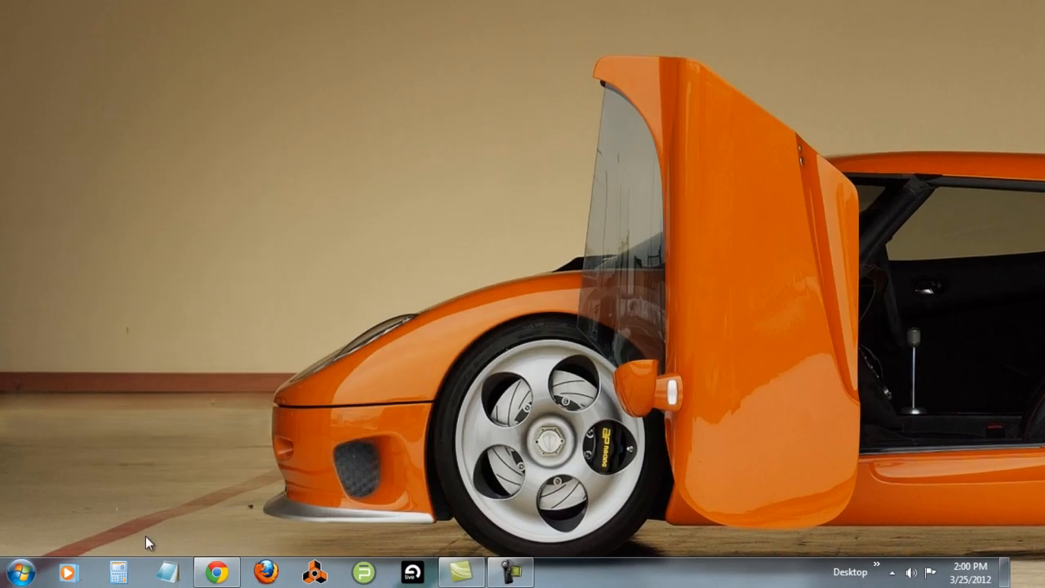
Step: Switch to Live and open a recent Live Set
click(396, 571)
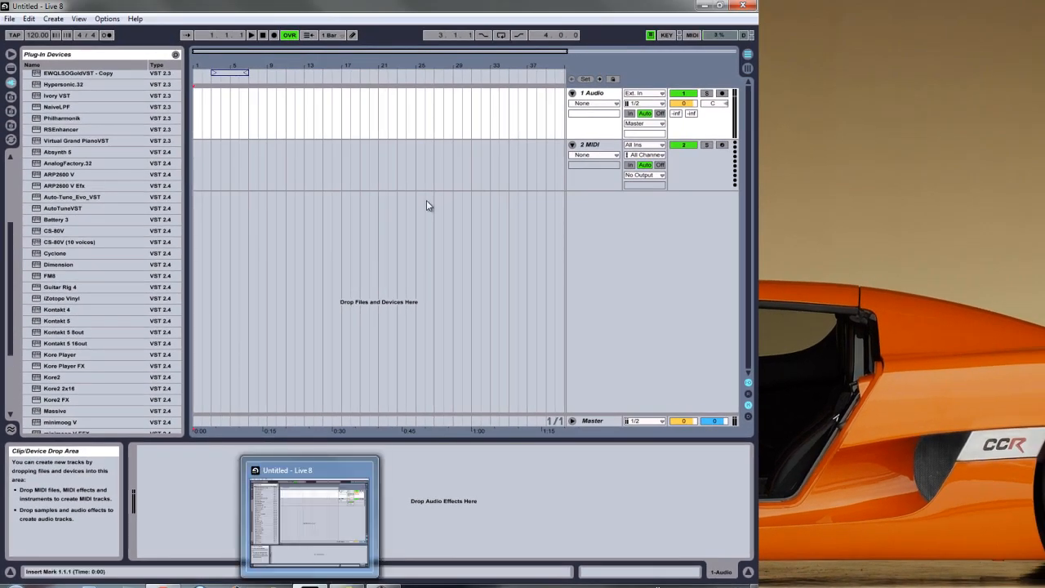
click(10, 18)
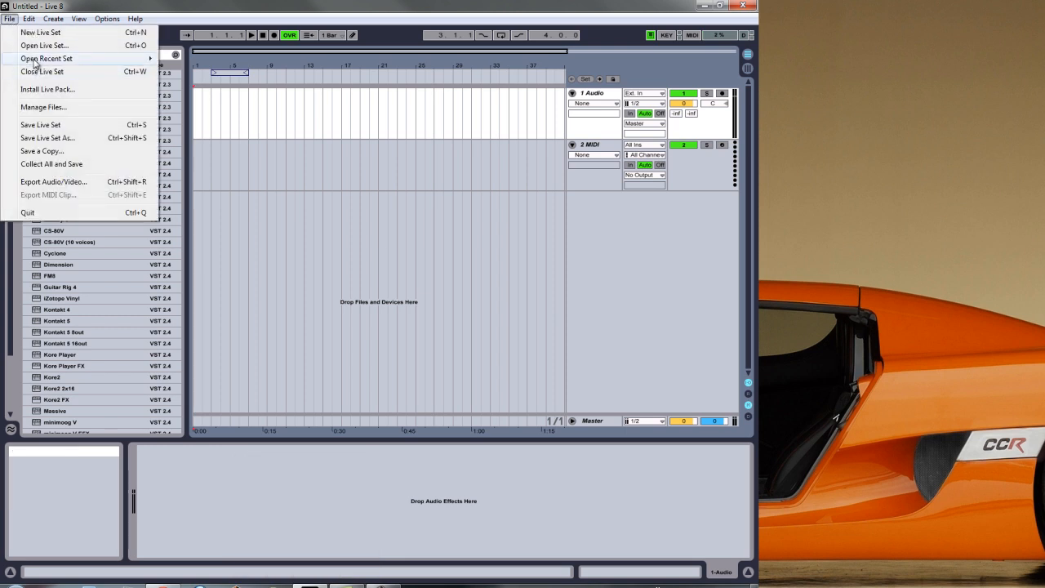
mouse_move(49, 58)
click(204, 58)
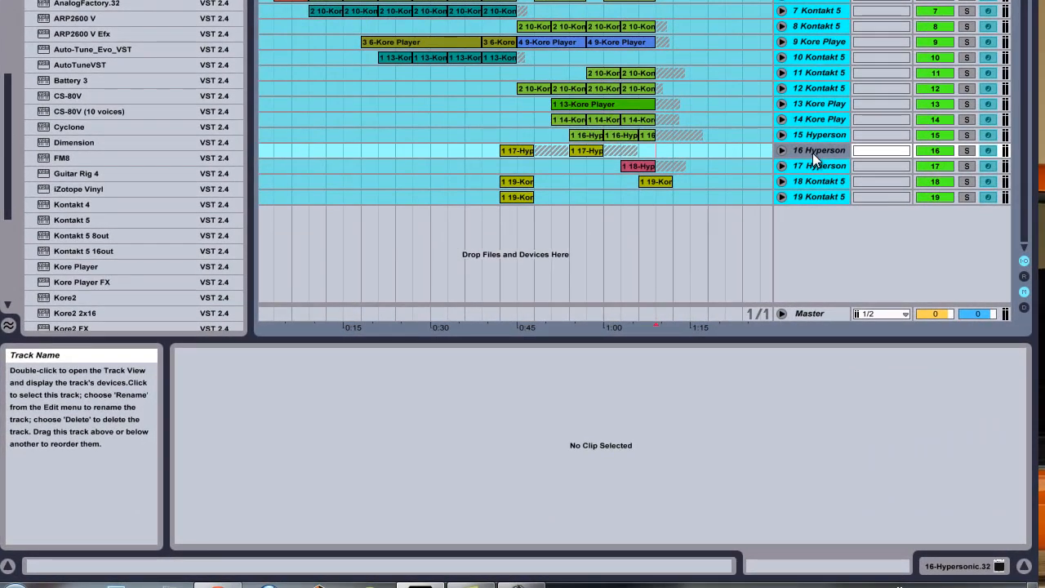
Step: Unfreeze track 16 Hypersonic and arm it for recording
click(813, 133)
click(816, 149)
right_click(816, 149)
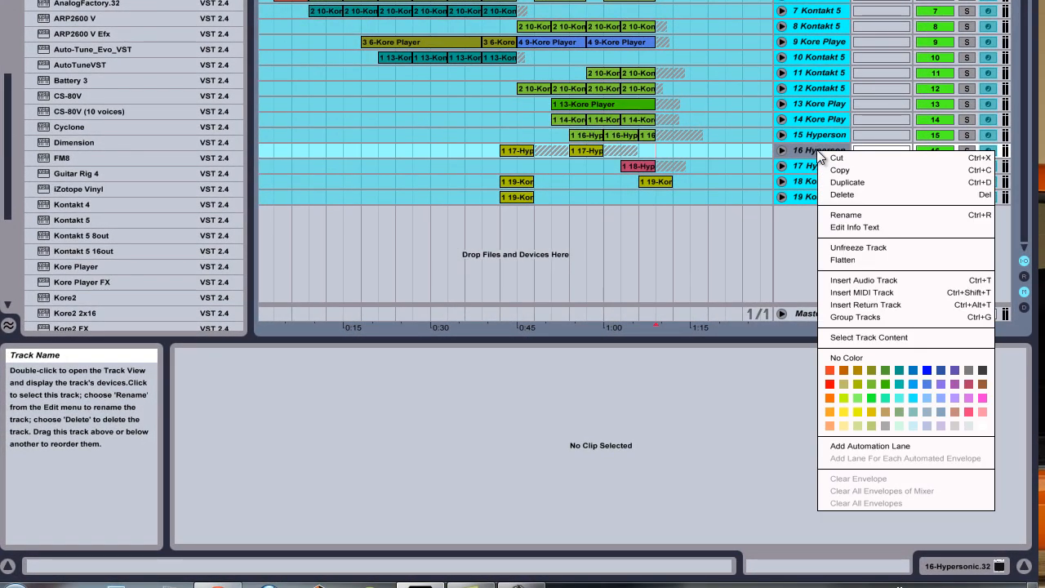
click(877, 250)
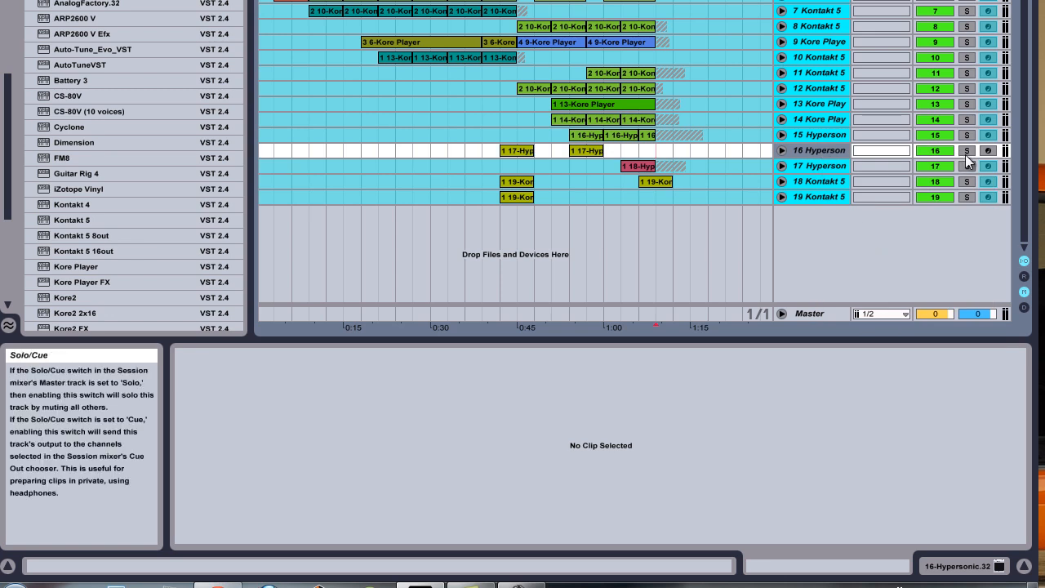
click(987, 150)
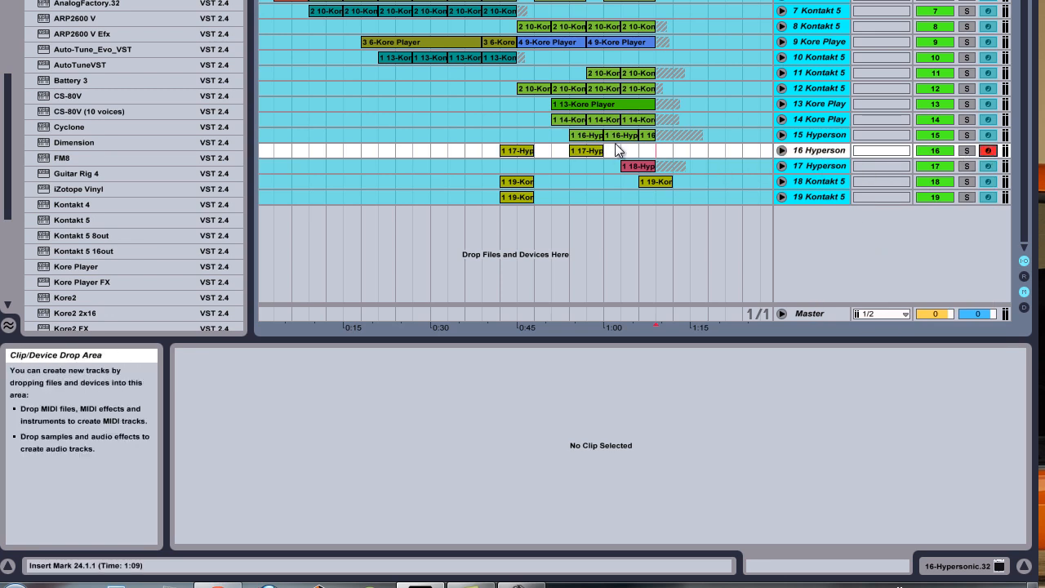
Step: Show track 16's Hypersonic.32 device and open its bridged plug-in window
click(957, 567)
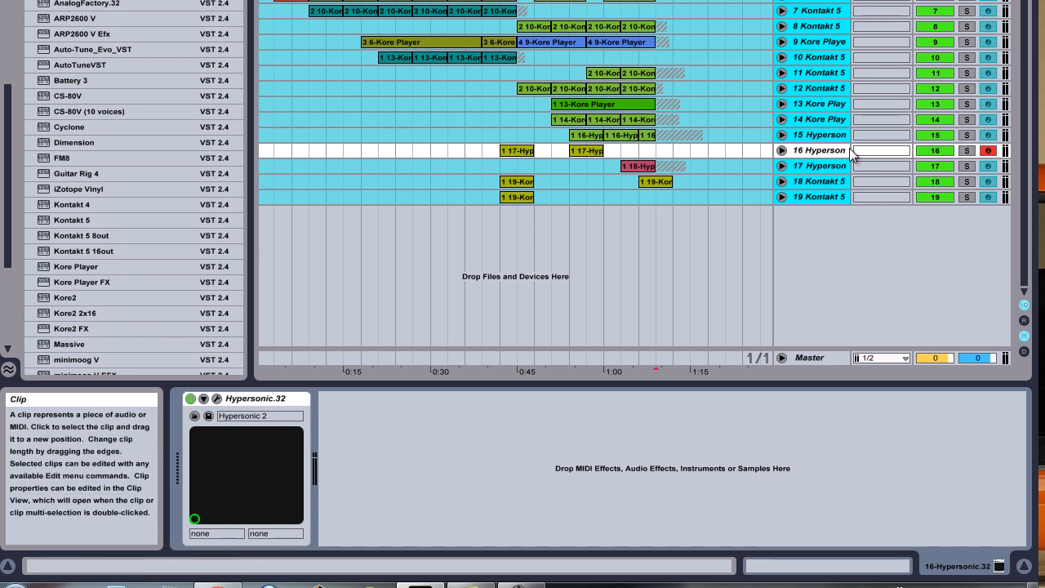
click(216, 399)
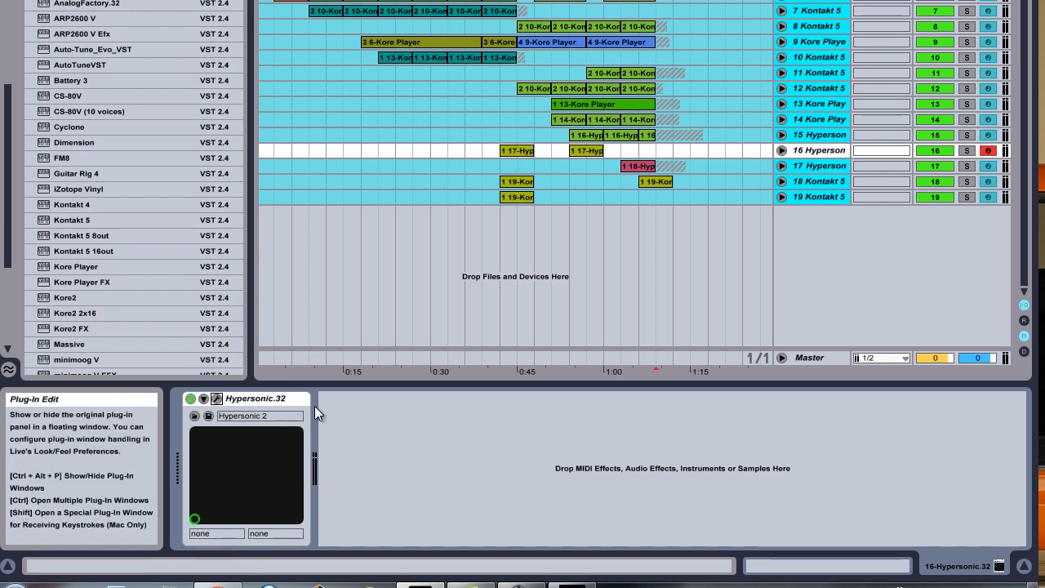
click(216, 399)
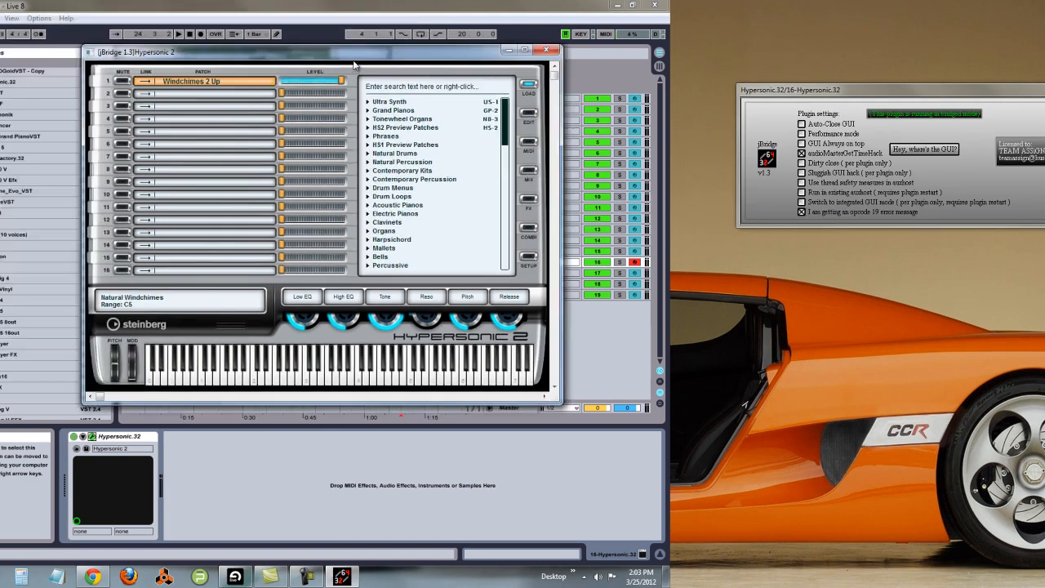
drag(353, 65, 948, 168)
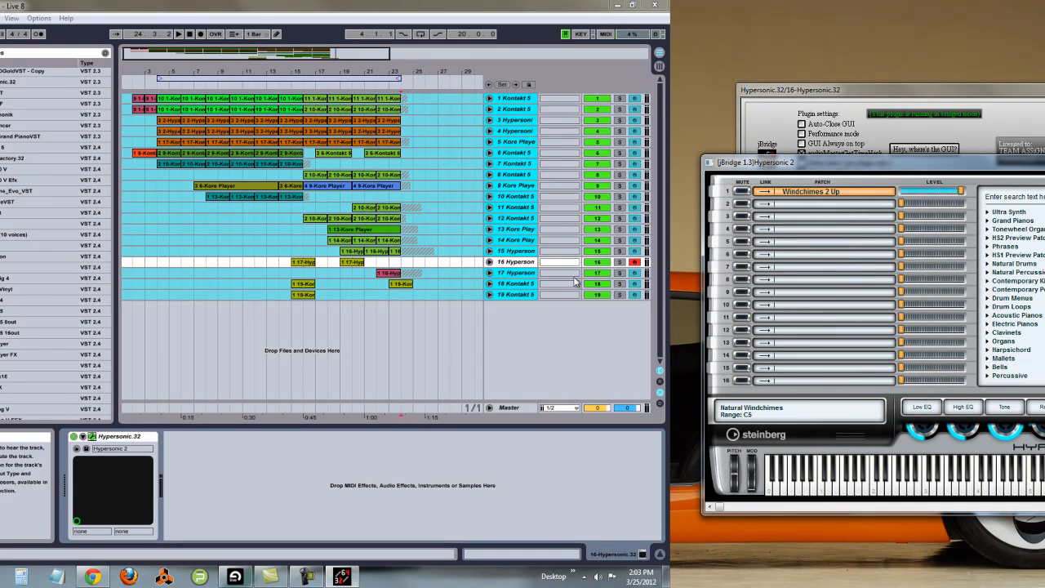
Step: Unfreeze track 15 Hypersonic
click(519, 276)
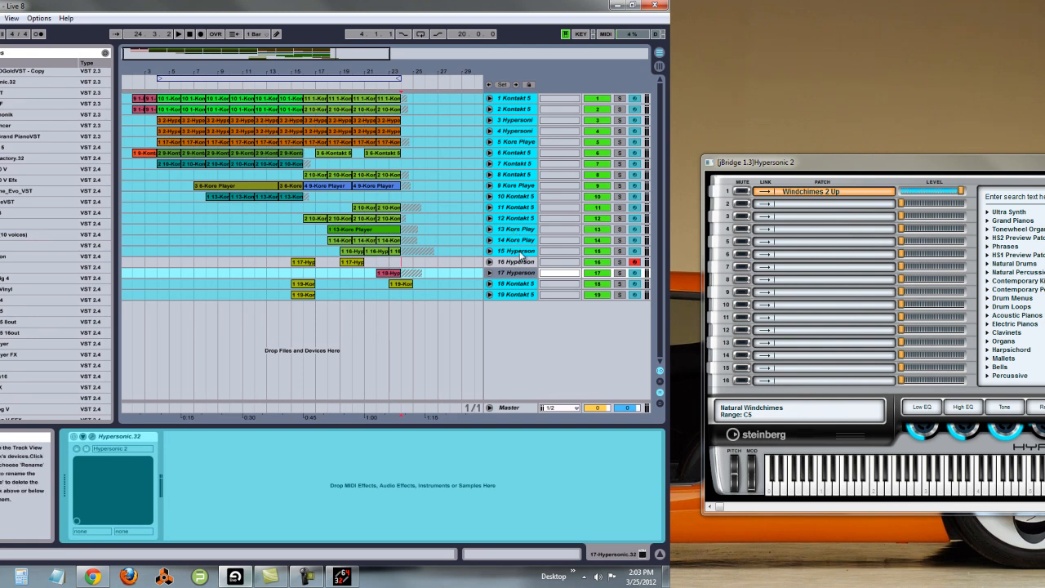
click(520, 254)
right_click(520, 254)
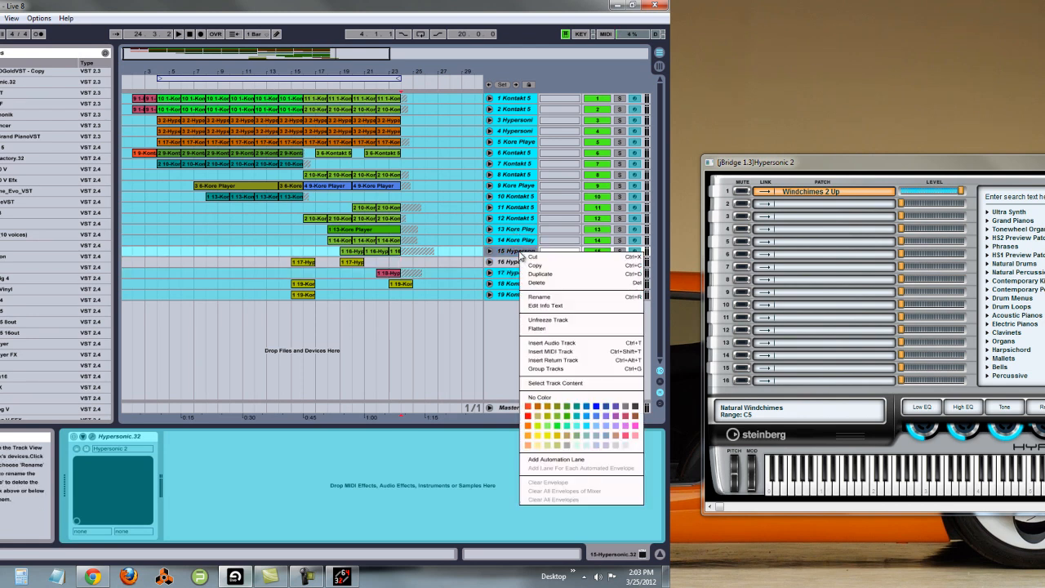
click(545, 319)
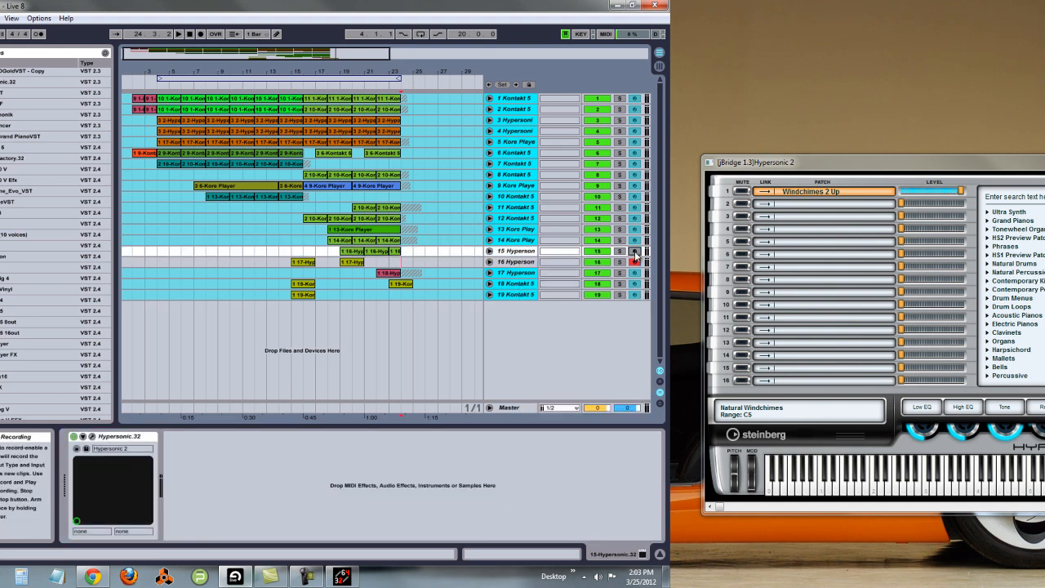
Step: Bring up the jBridge plugin settings window for track 15's Hypersonic.32 and move it into view
click(341, 576)
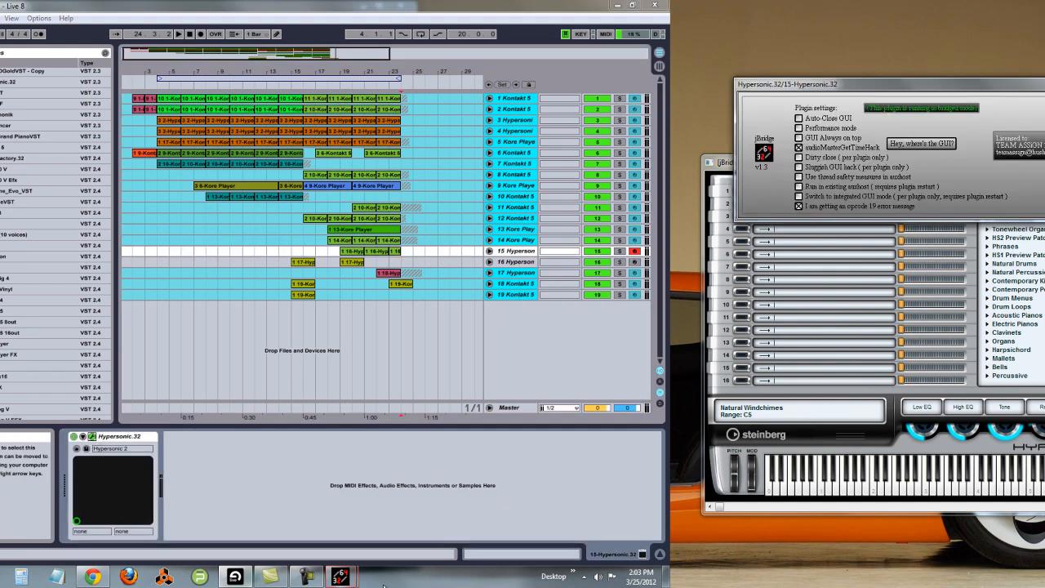
mouse_move(341, 576)
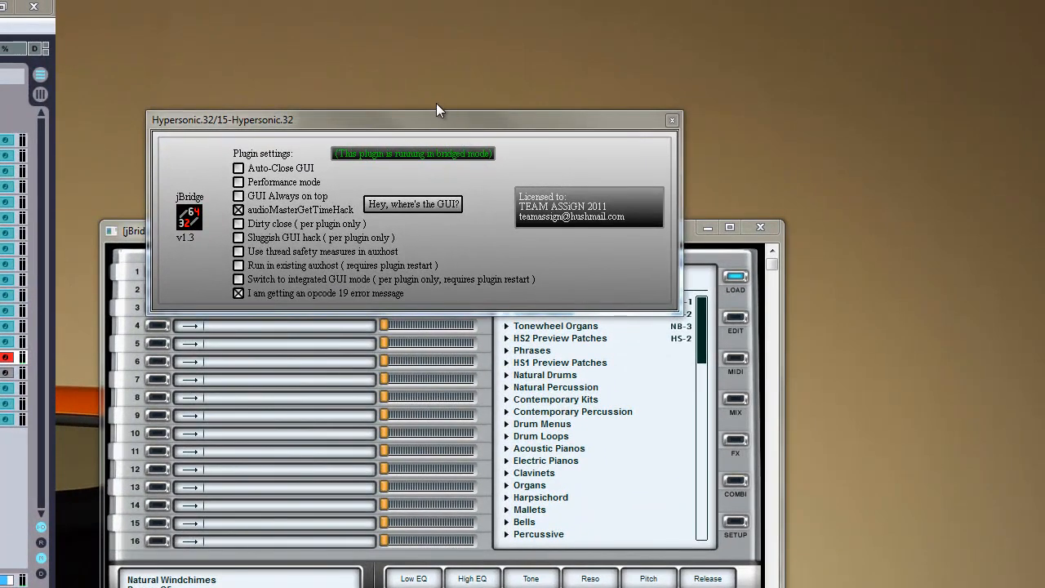
drag(437, 118, 555, 113)
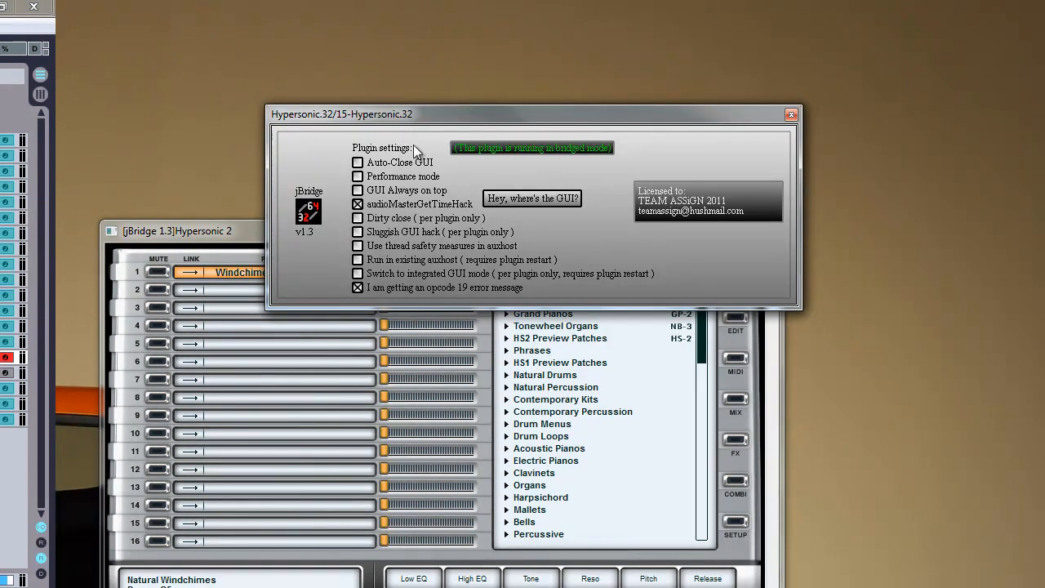
Step: Add the Hypersonic.32 plug-in from the plug-in browser as a new track and move its jBridge settings window
drag(424, 119, 399, 142)
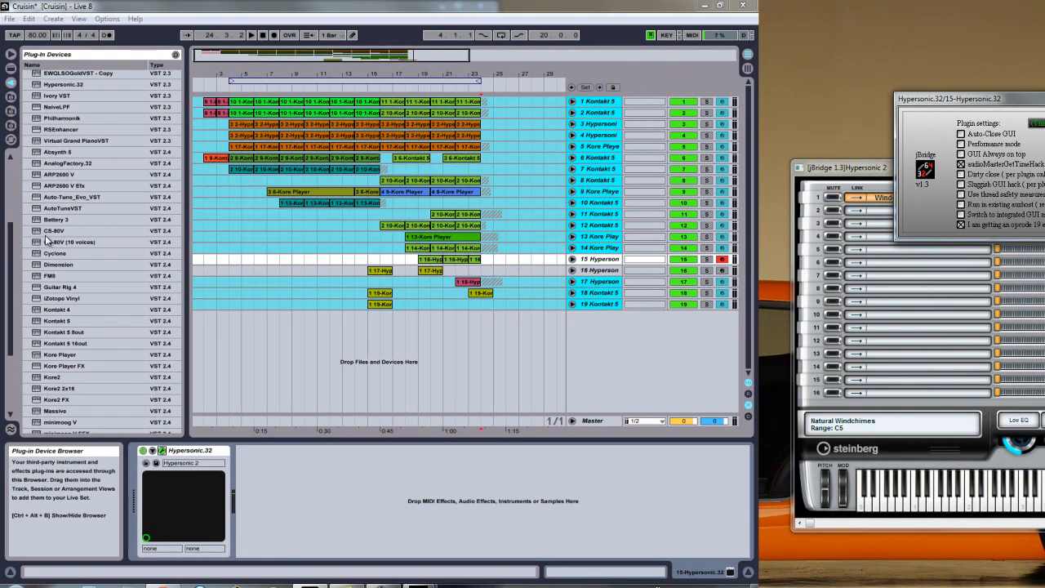
click(46, 234)
scroll(65, 314, down, 1)
scroll(83, 353, up, 4)
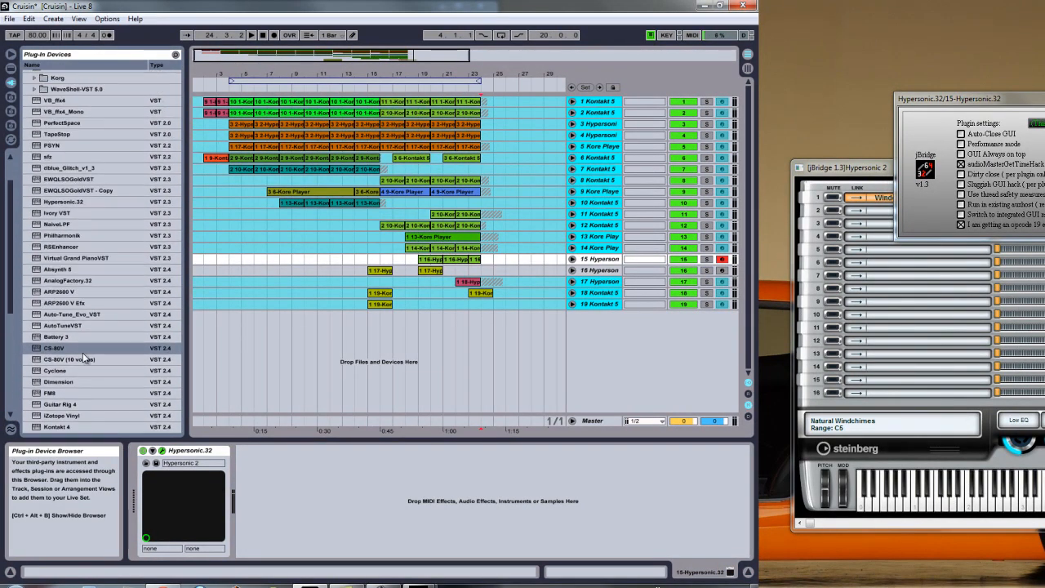
scroll(83, 354, down, 15)
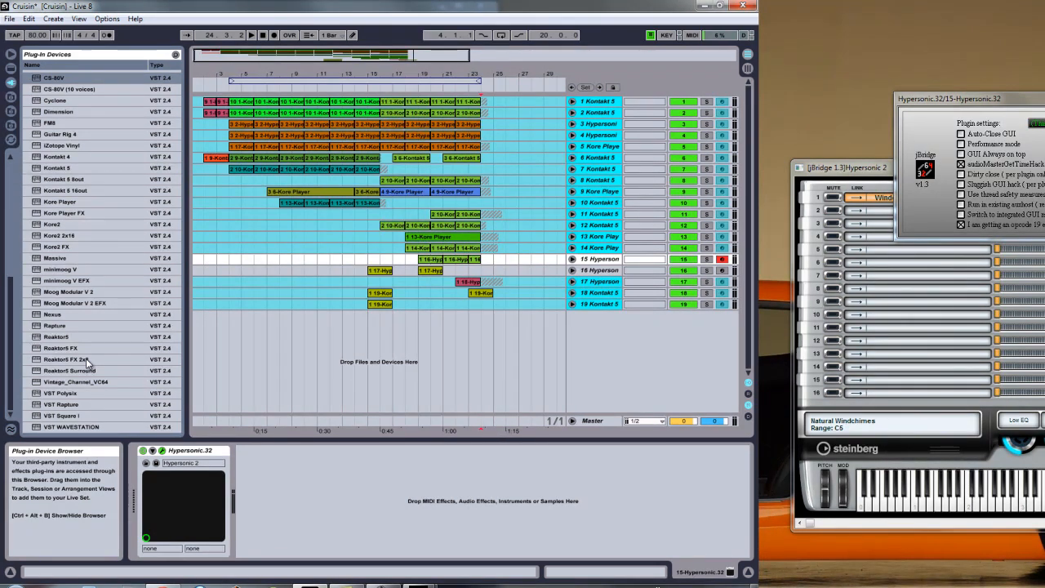
scroll(88, 363, up, 20)
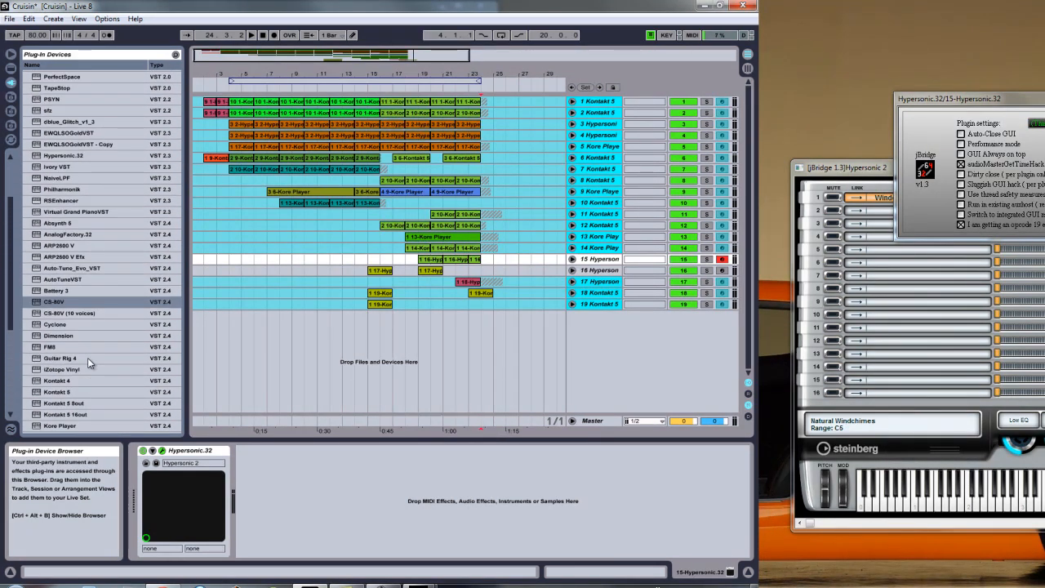
click(63, 155)
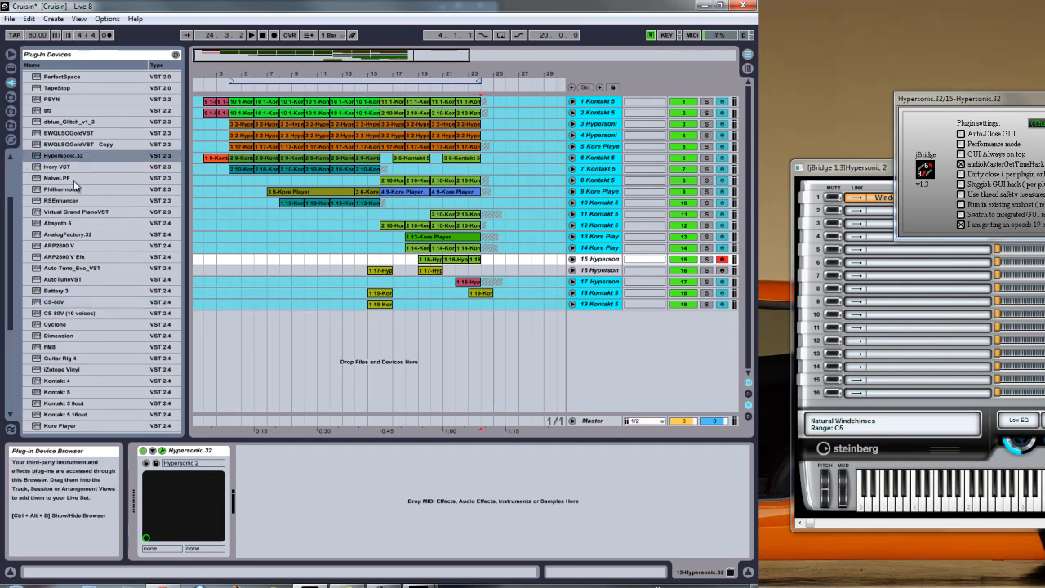
drag(63, 157, 589, 326)
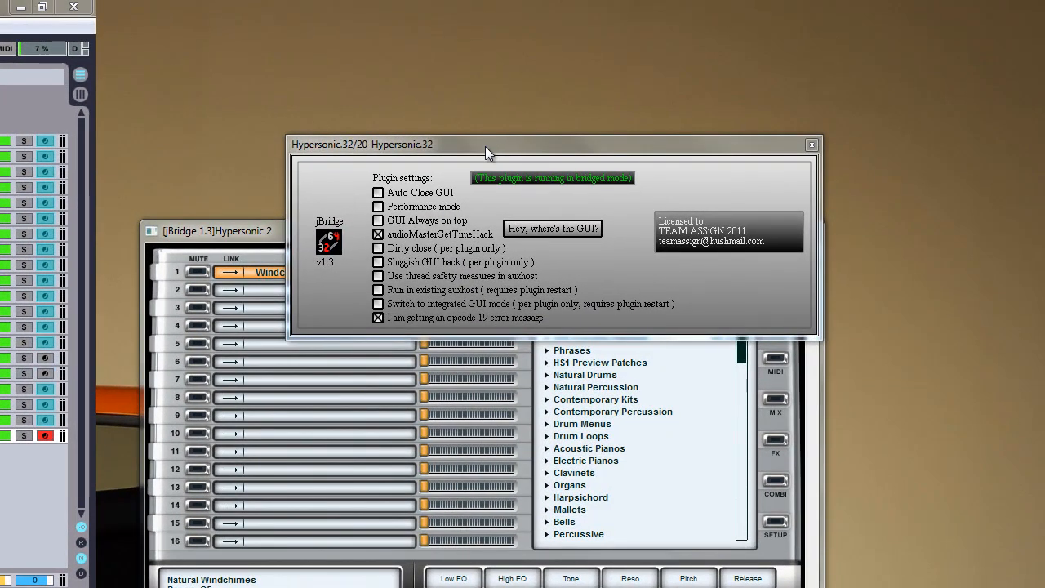
drag(485, 146, 453, 123)
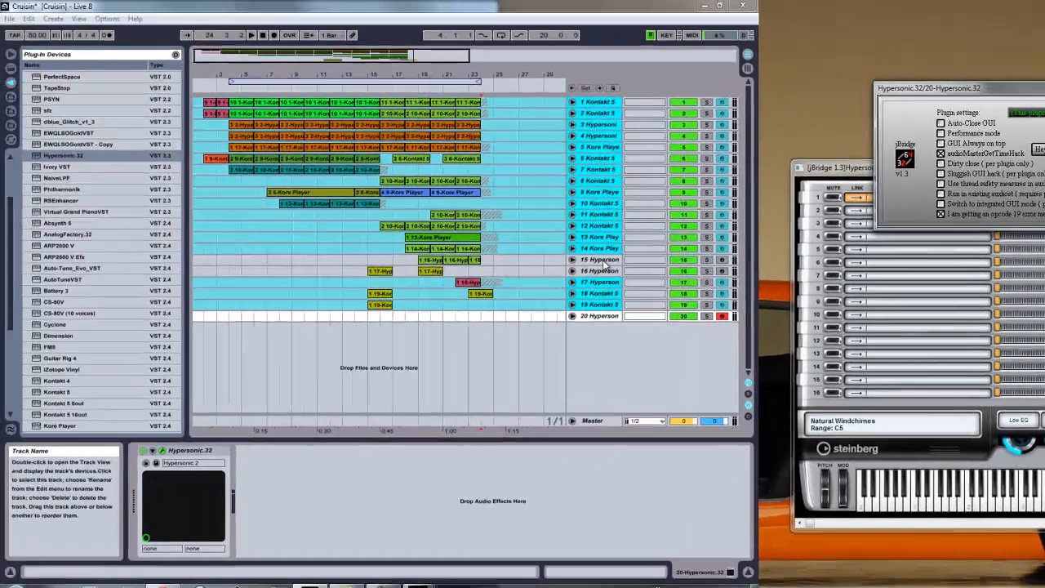
Step: Freeze track 15 Hypersonic
click(600, 262)
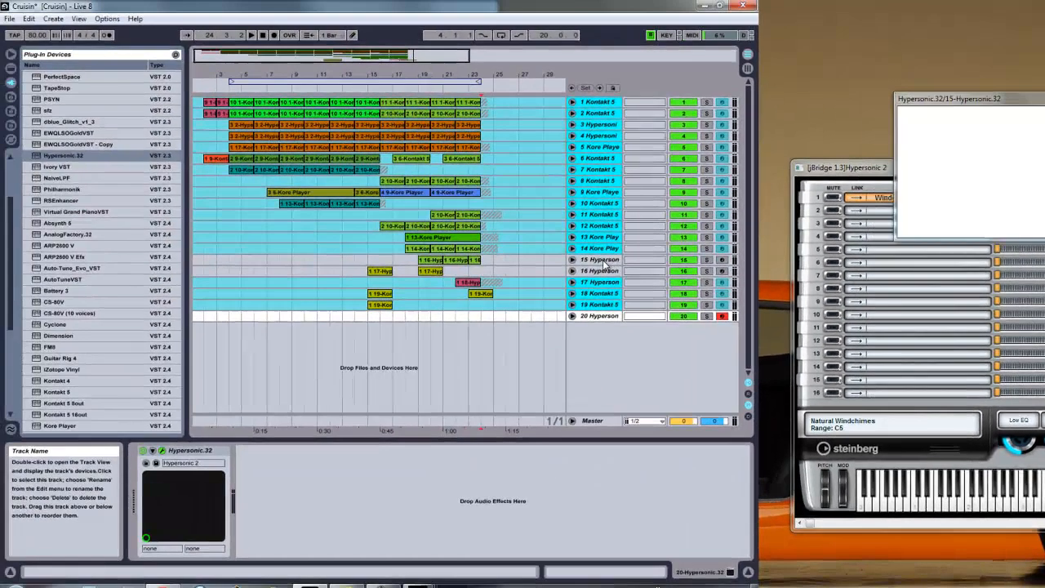
right_click(600, 262)
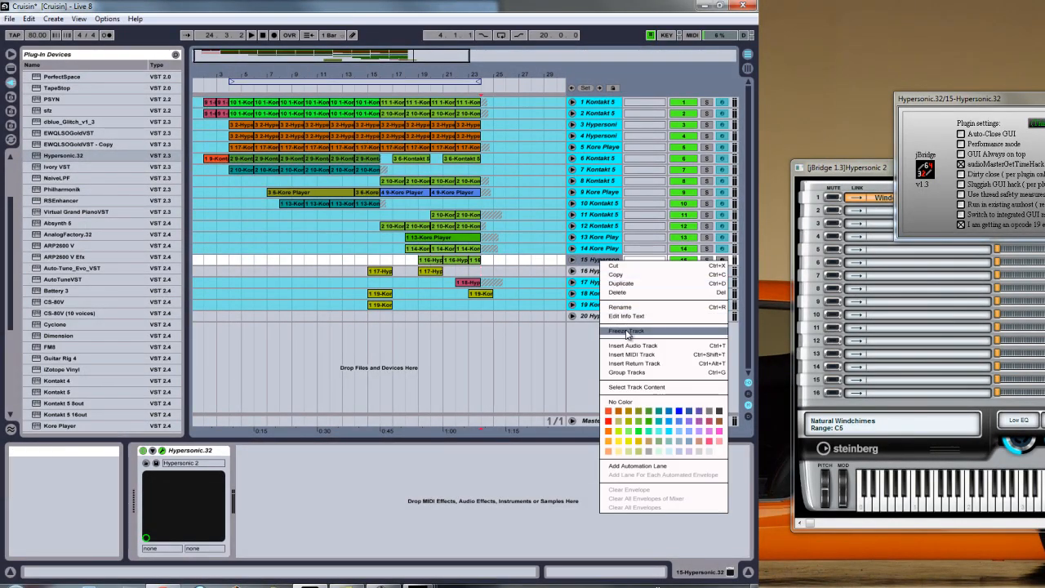
click(584, 260)
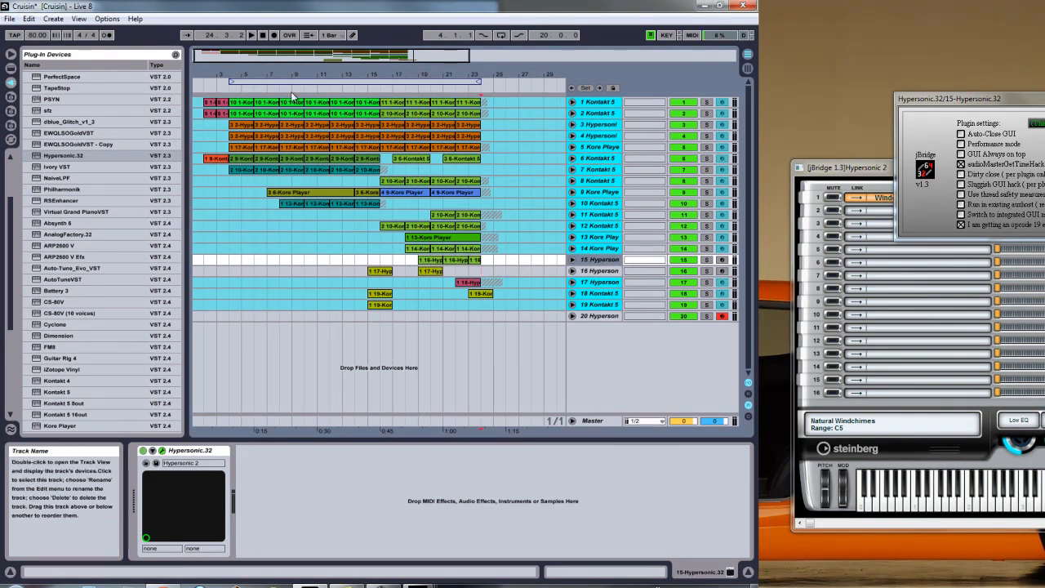
right_click(602, 262)
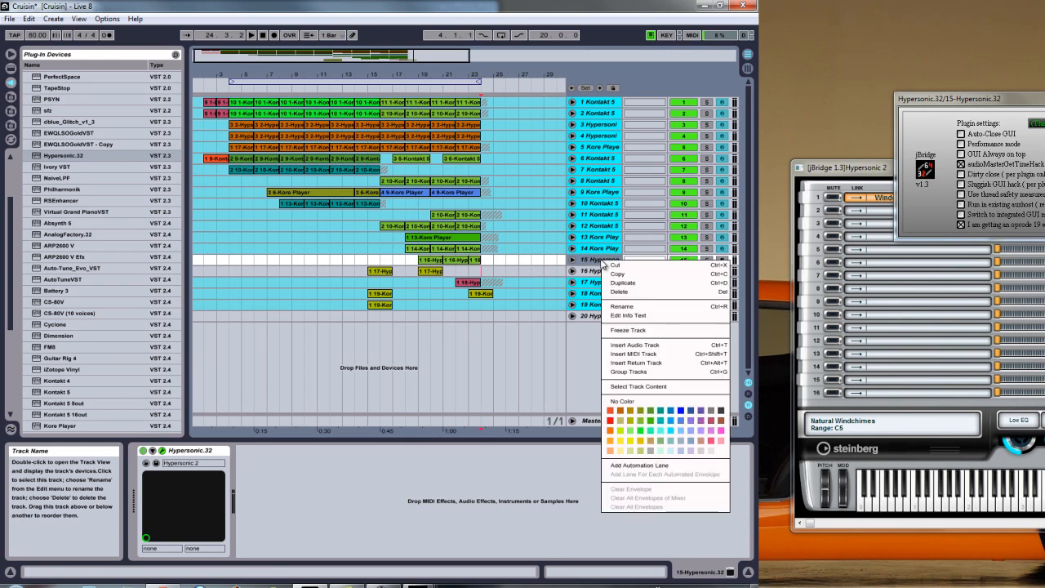
click(641, 331)
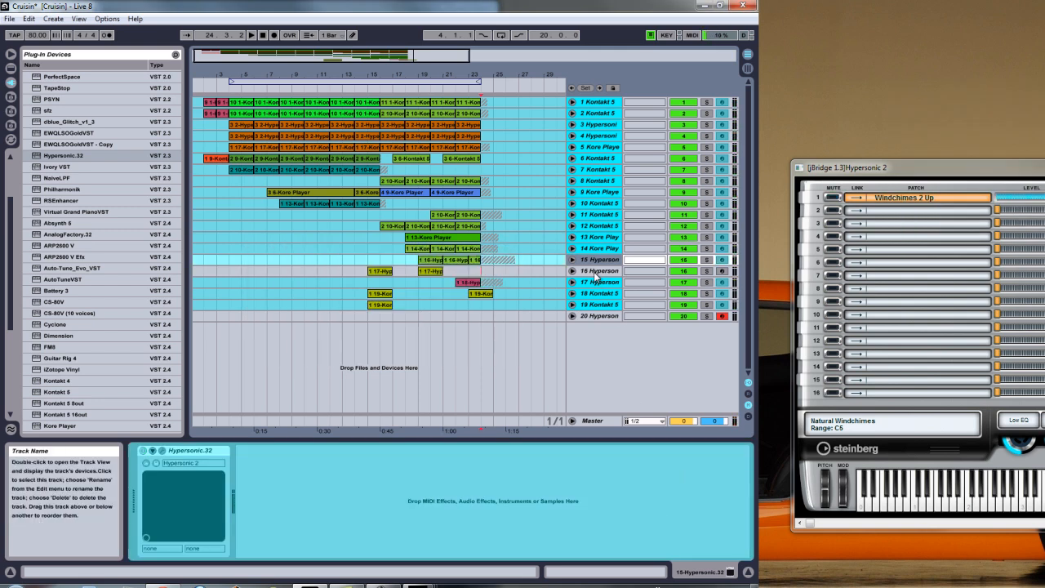
Step: Freeze track 16 Hypersonic and stop playback
click(602, 270)
right_click(599, 272)
click(635, 347)
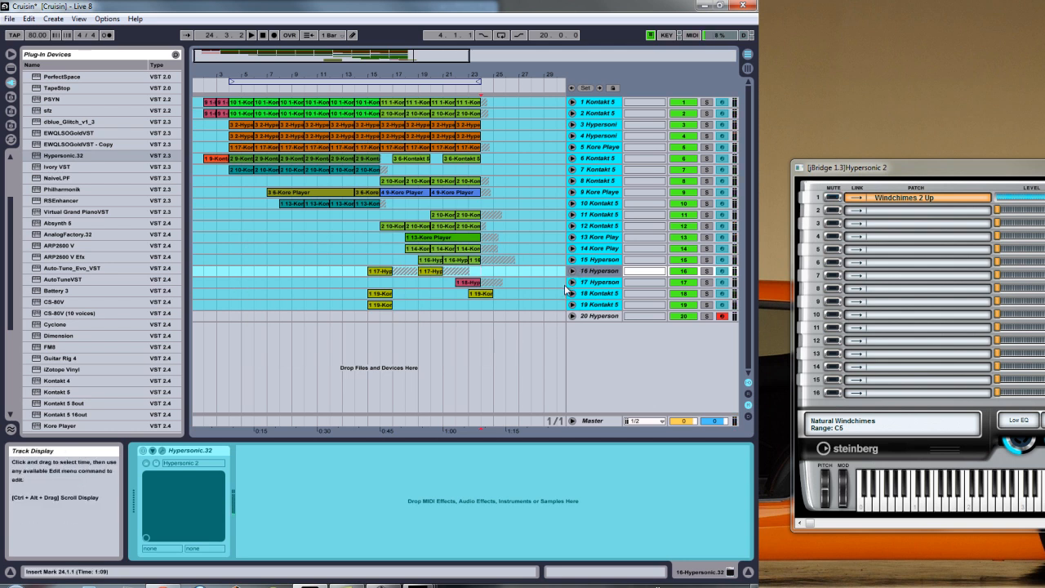
click(261, 35)
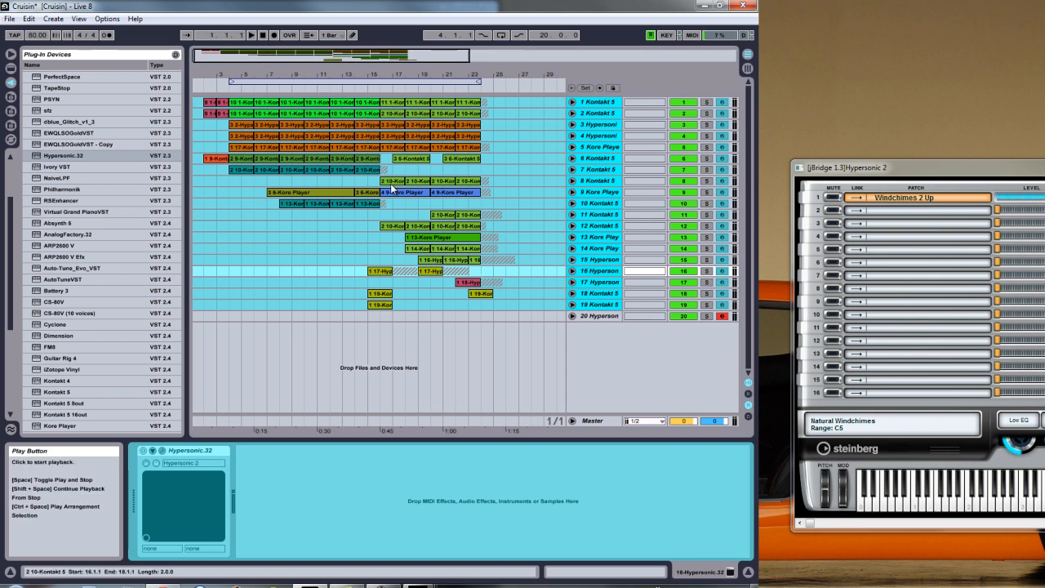
Step: Delete the new track 20 Hypersonic and start playback of the arrangement
right_click(588, 317)
click(610, 324)
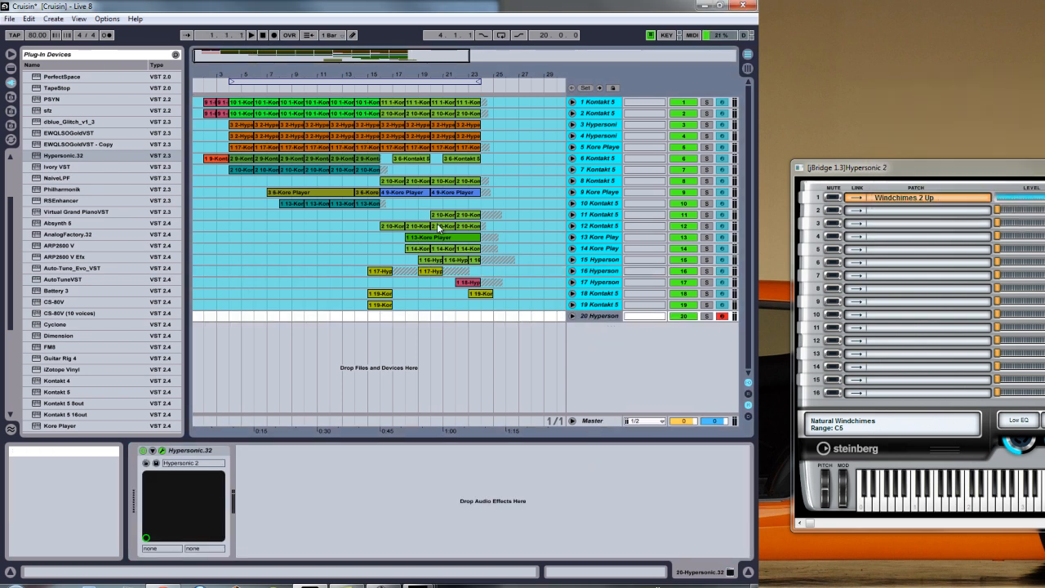
click(253, 37)
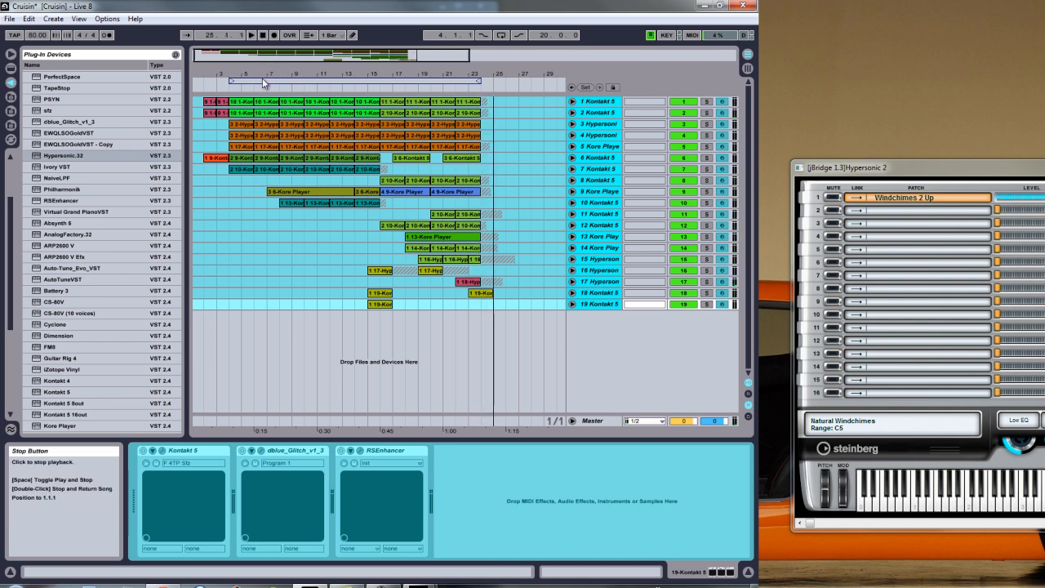
Step: Switch to Chrome and open traxxspinnas.com in a new tab
click(703, 6)
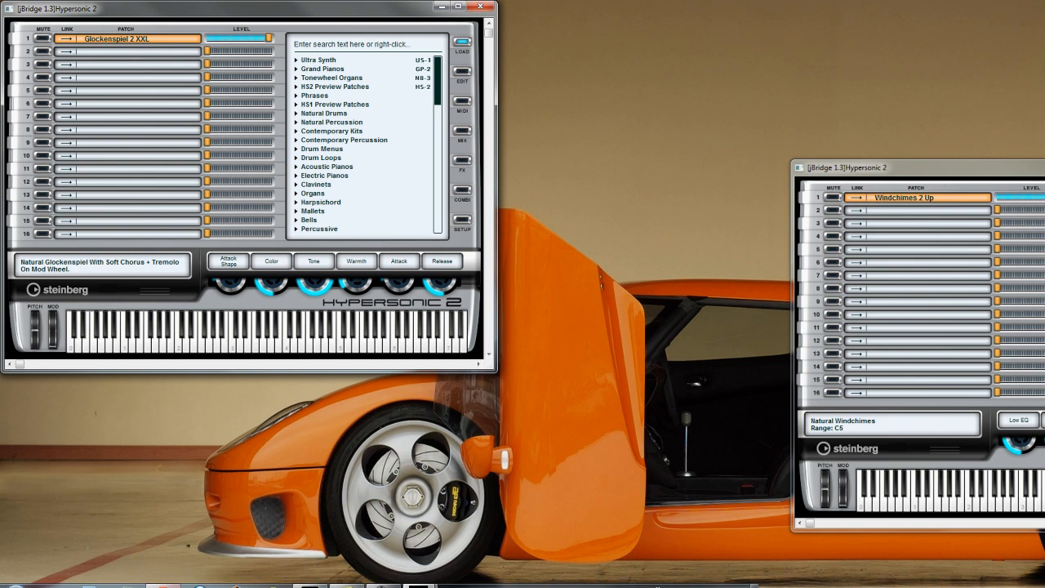
click(164, 586)
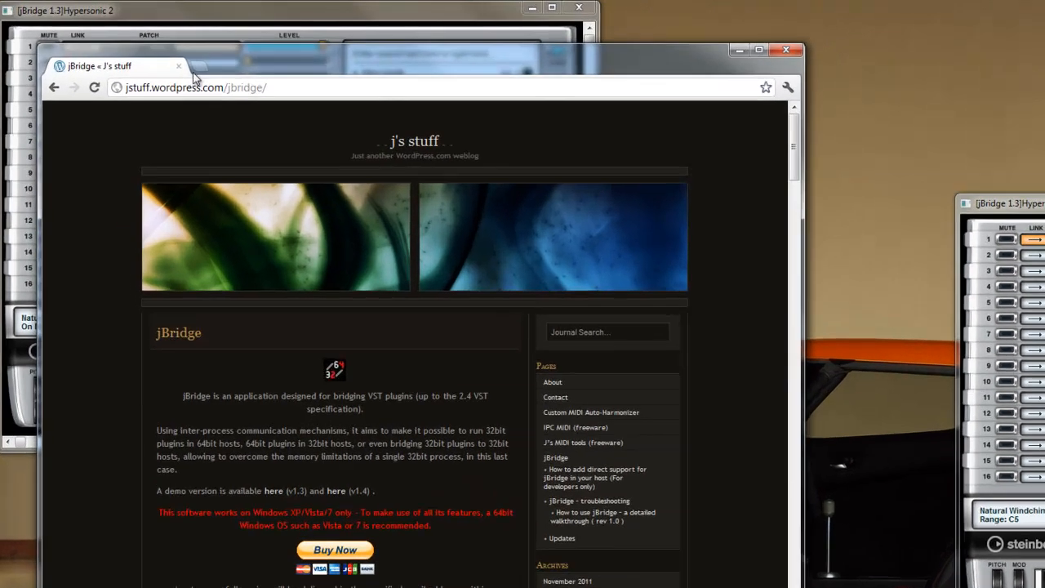
click(195, 68)
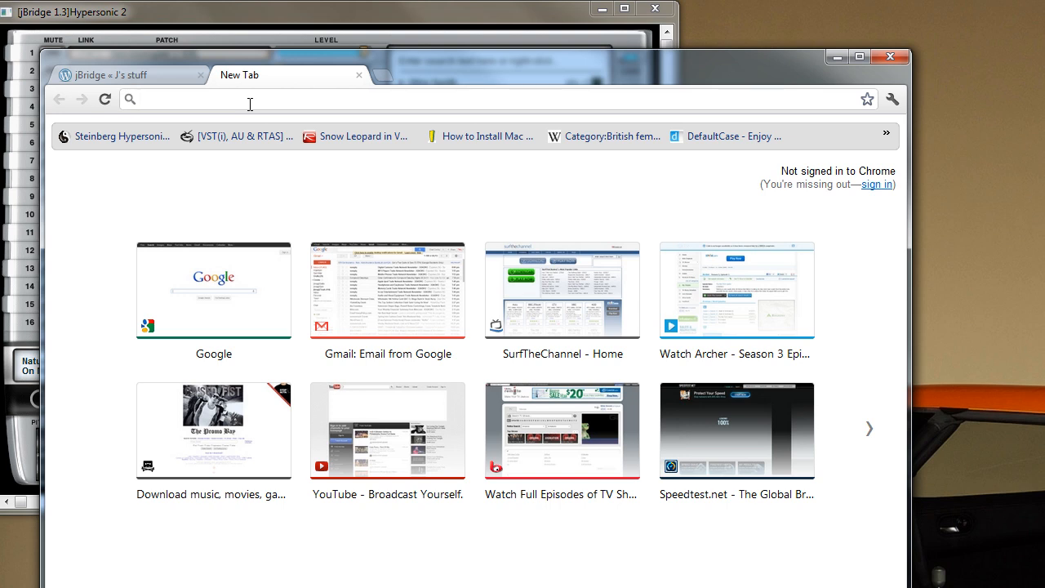
text(traxxspinnas.com)
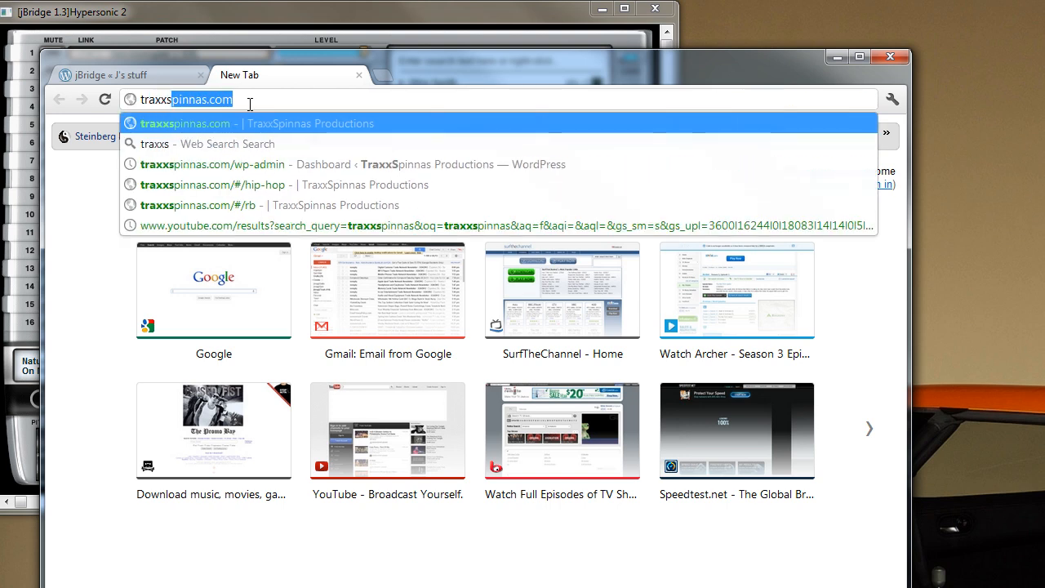
click(217, 125)
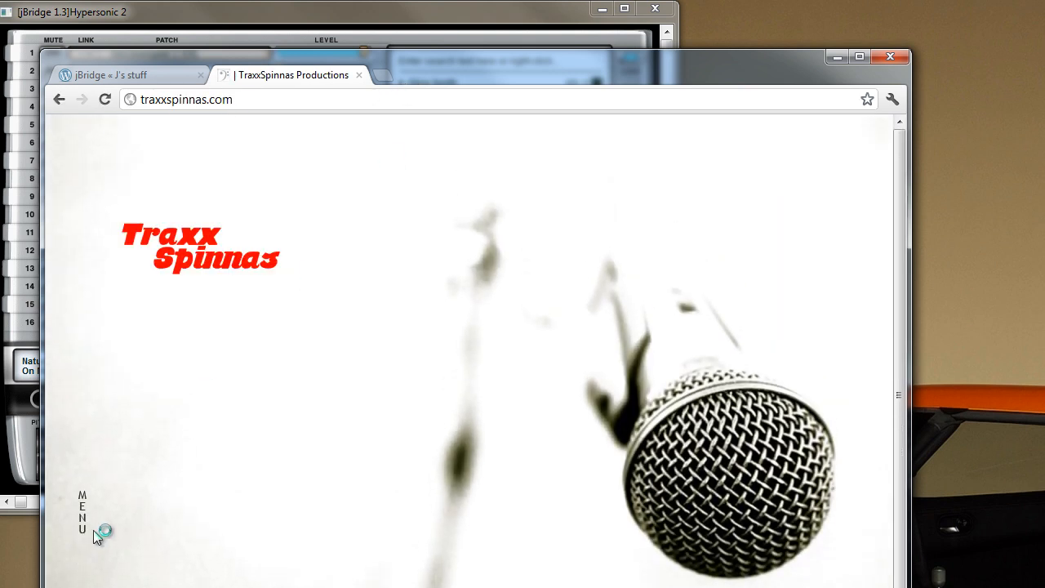
Step: Open the site's Hip Hop sound page and play the track "Gettin Cake"
mouse_move(80, 516)
mouse_move(175, 371)
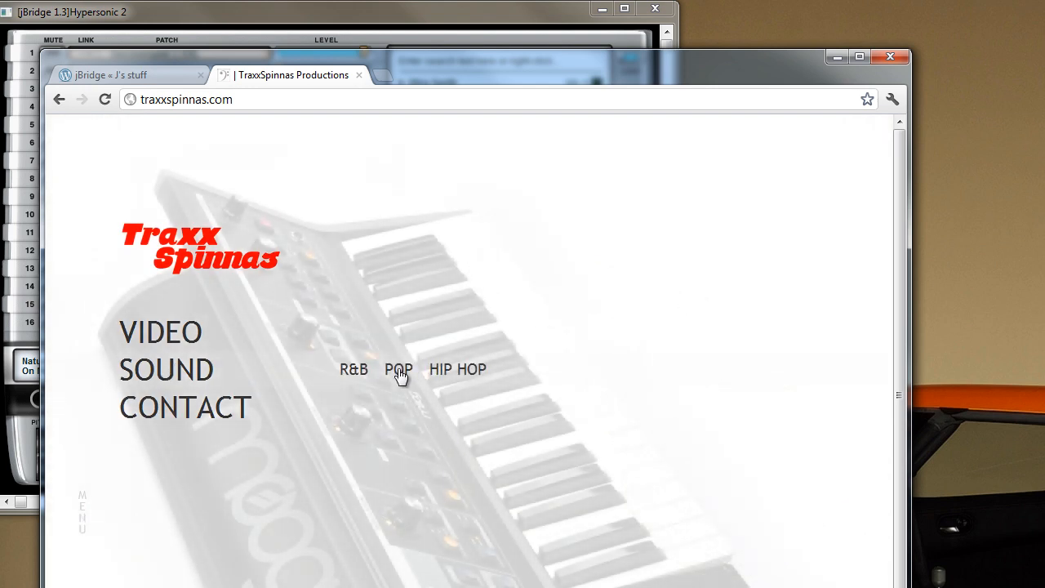
click(454, 378)
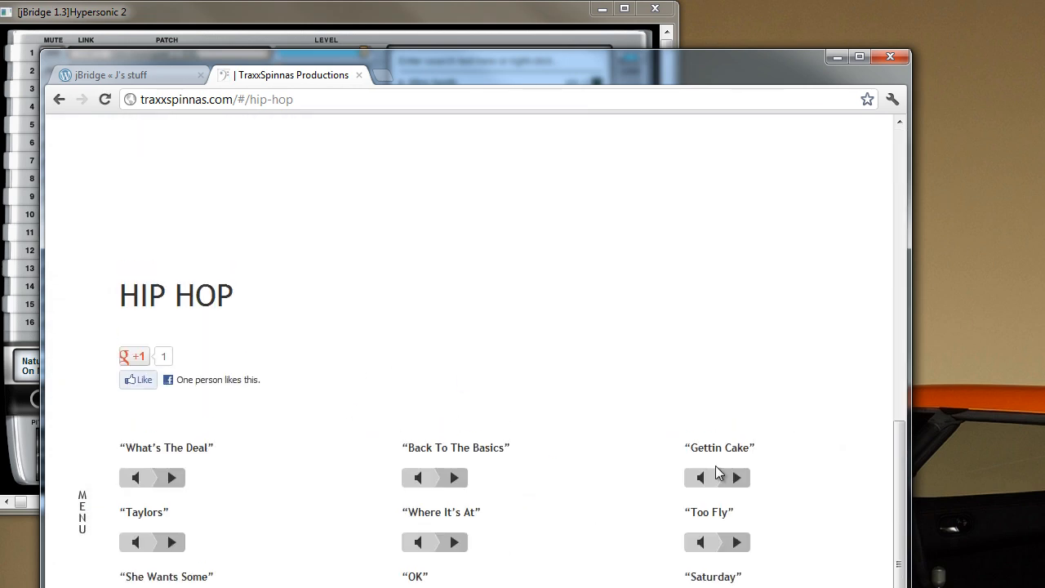
click(740, 481)
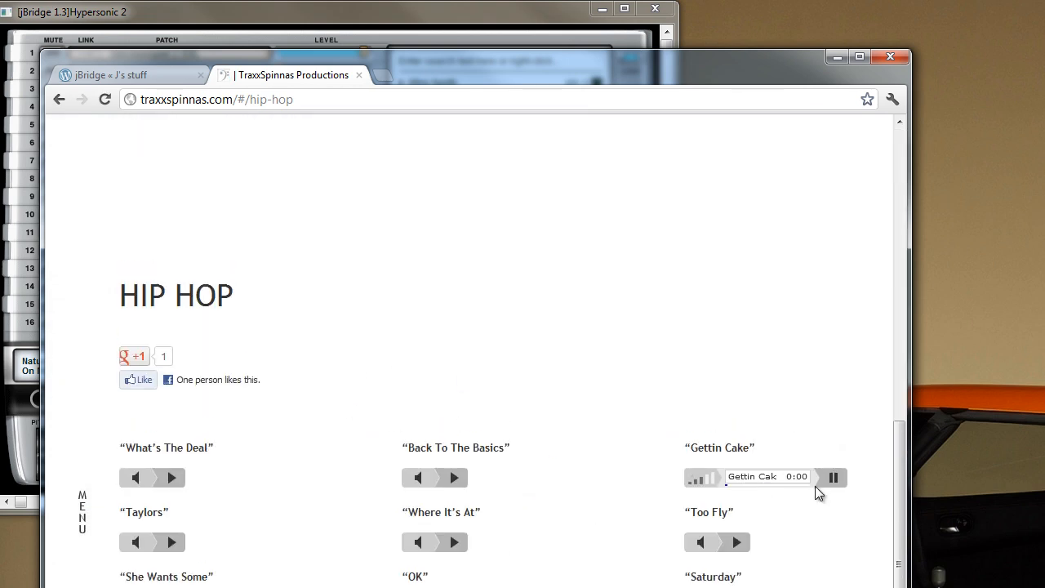